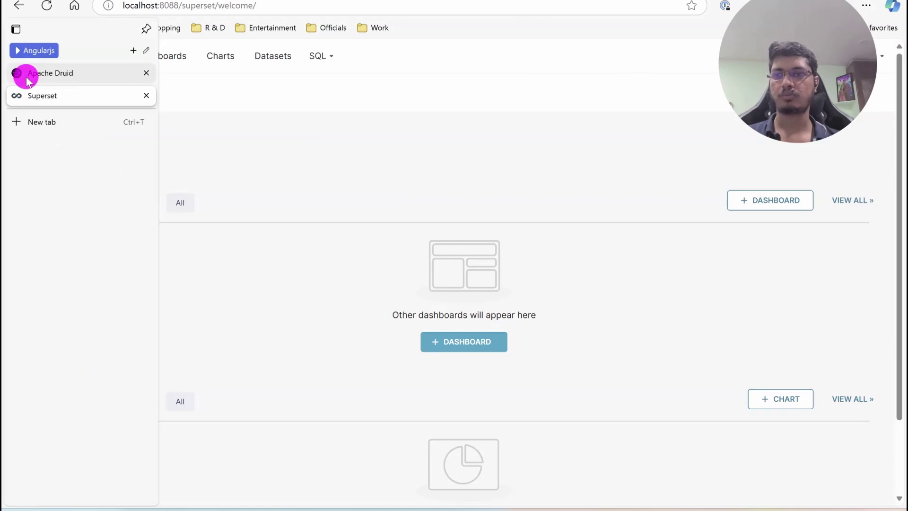
Re-run the test-topic query in the Druid console to confirm 43 ZOMATO.NS rows, then return to Superset
left_click(28, 81)
scroll(312, 388, "down", 2)
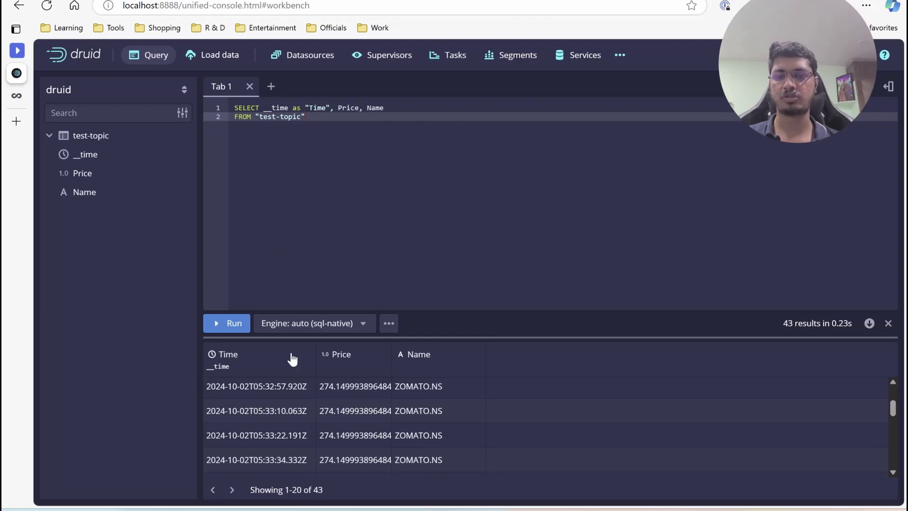
scroll(305, 408, "down", 4)
scroll(307, 408, "down", 5)
scroll(306, 408, "up", 10)
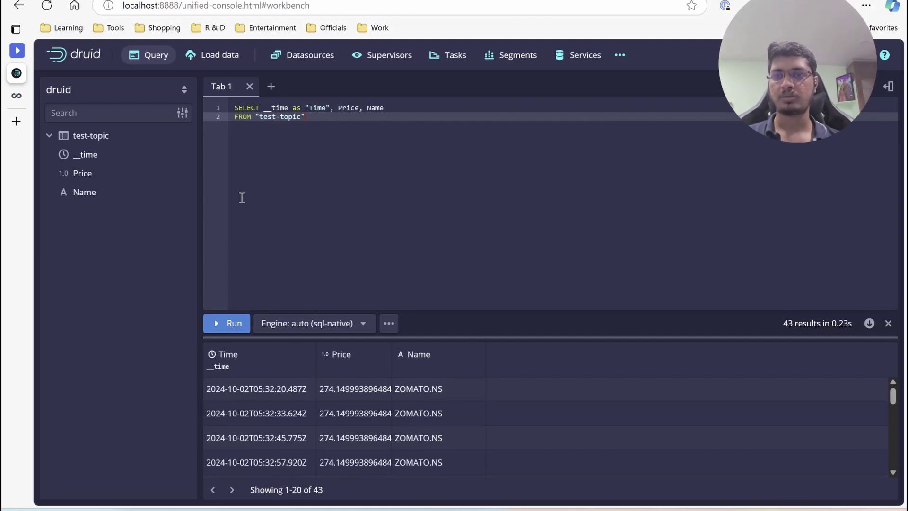
left_click(231, 326)
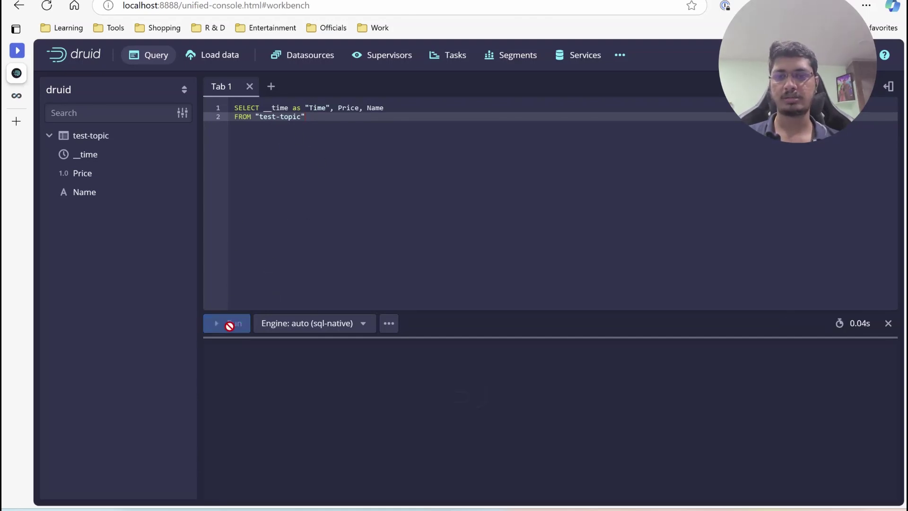
scroll(362, 401, "down", 1)
scroll(351, 412, "up", 1)
left_click(17, 98)
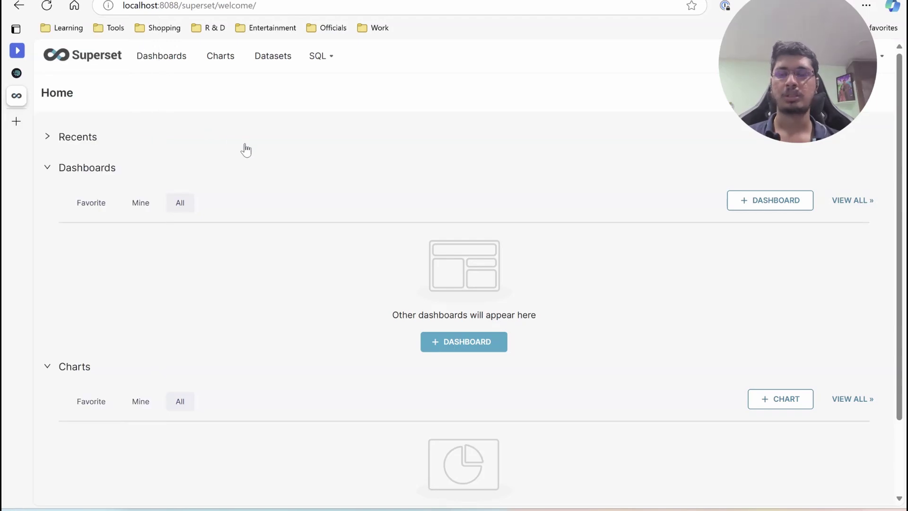
Search Google for 'apache druid superset' in a new tab and browse the results
left_click(16, 122)
type("google.com")
key("Return")
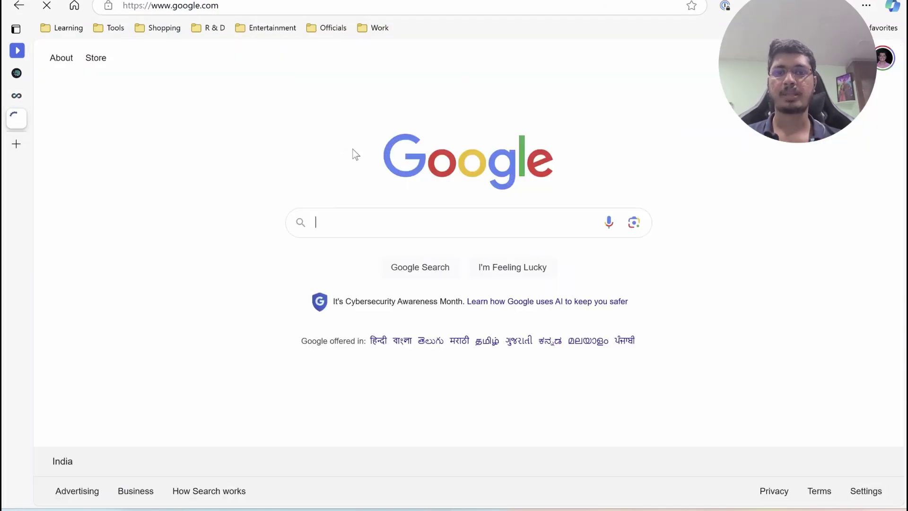
type("apache ")
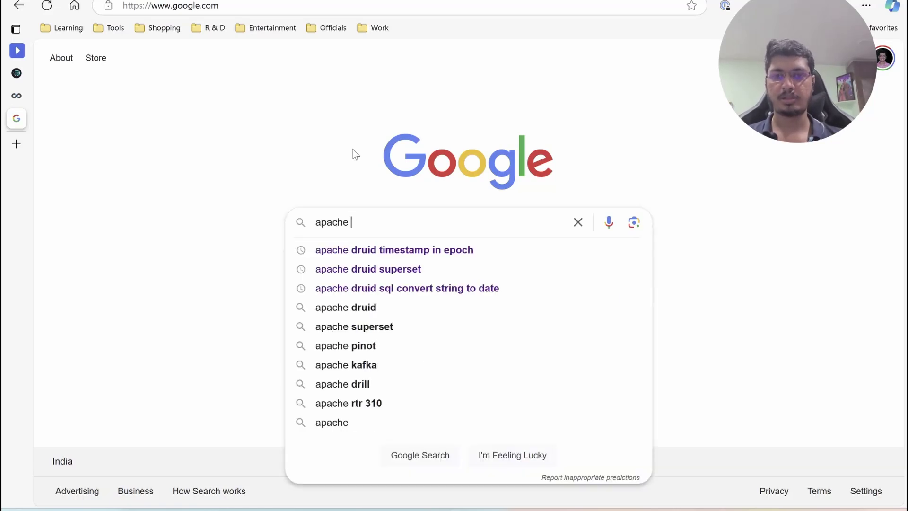
type("druid sup")
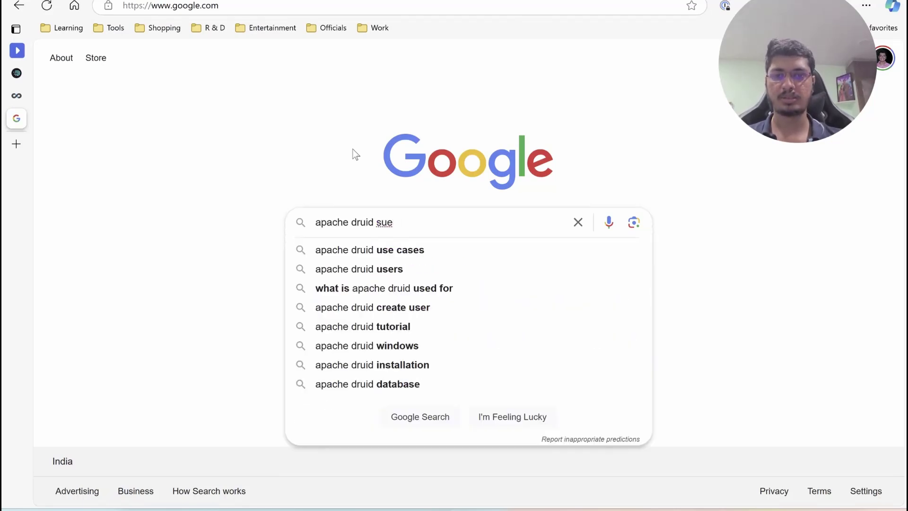
key("Down")
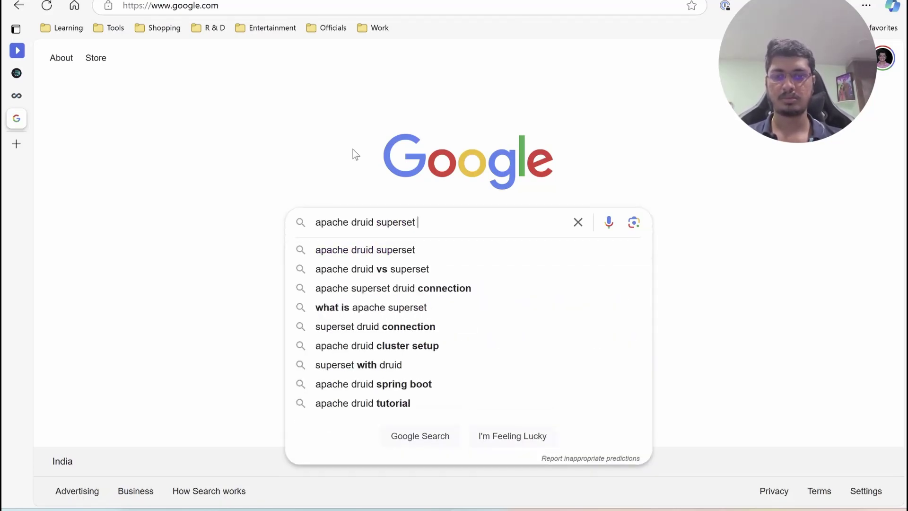
key("Return")
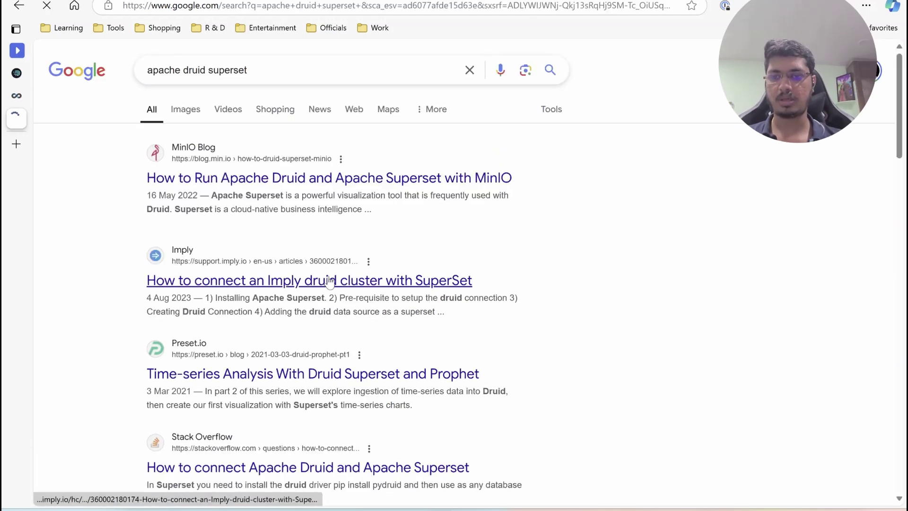
scroll(360, 292, "down", 5)
scroll(330, 280, "down", 15)
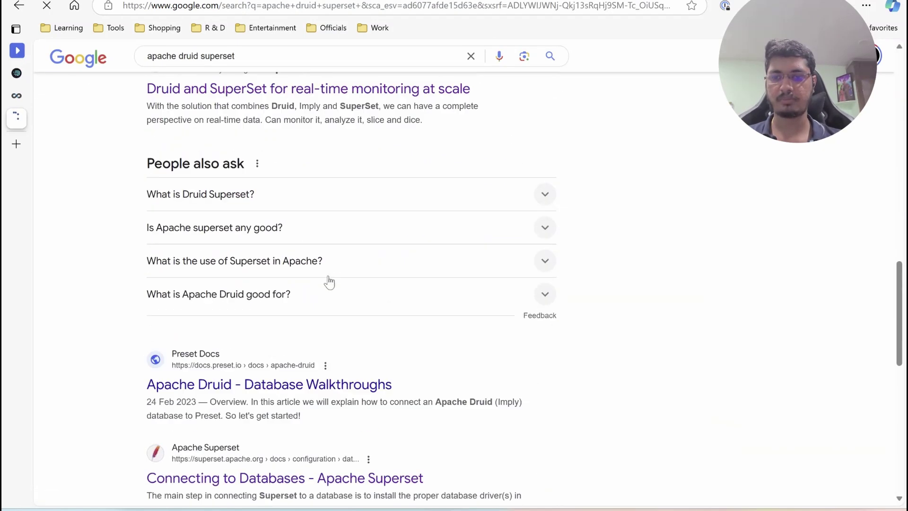
Find the Apache Druid entry on the Connecting to Databases page and select 'pip install pydruid'
left_click(329, 280)
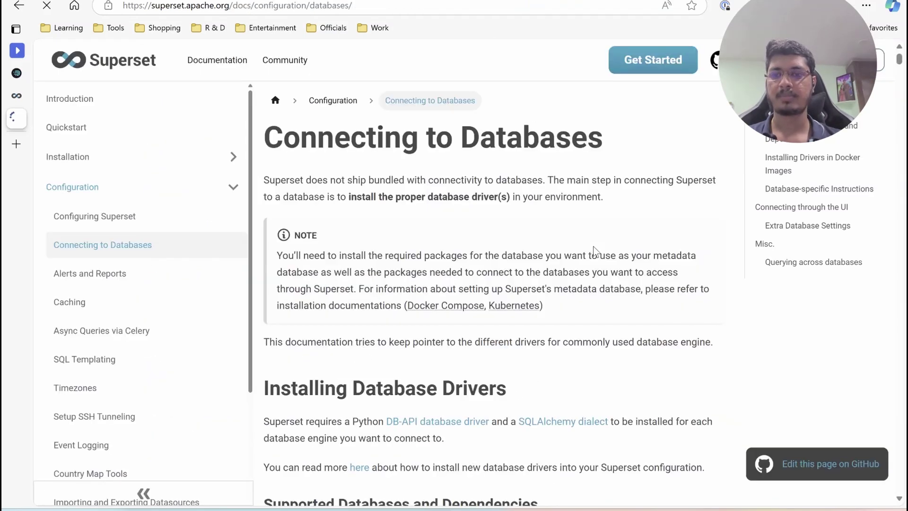
scroll(562, 267, "down", 15)
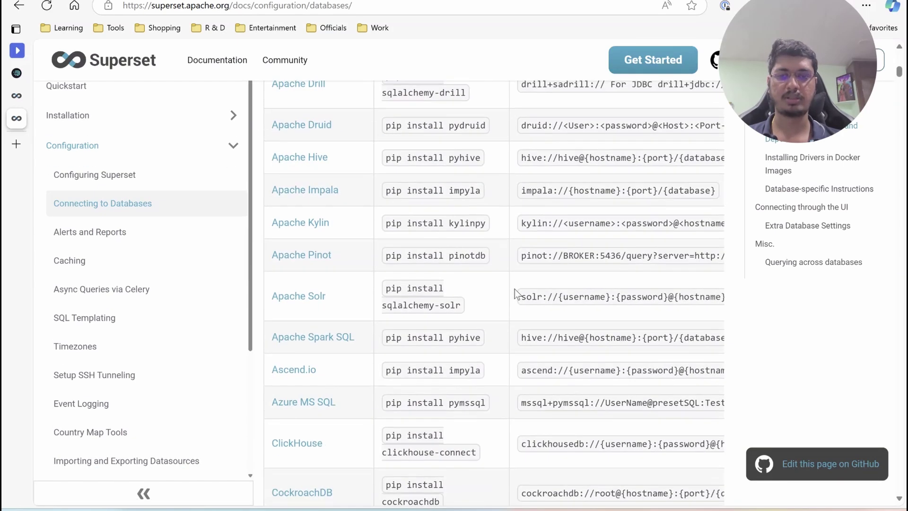
key("ctrl+f")
type("druid")
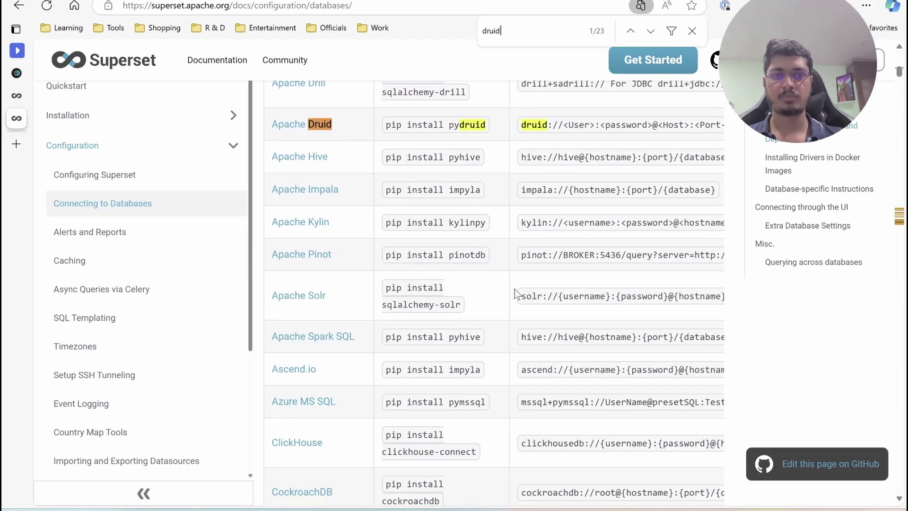
left_click_drag(388, 127, 489, 132)
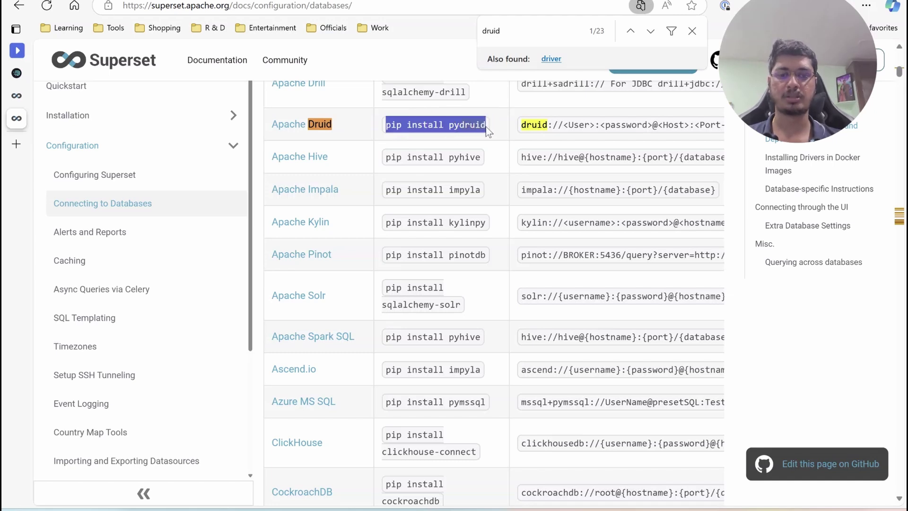
Stop the running Superset server in its terminal session and list the superset folder
key("alt+Tab")
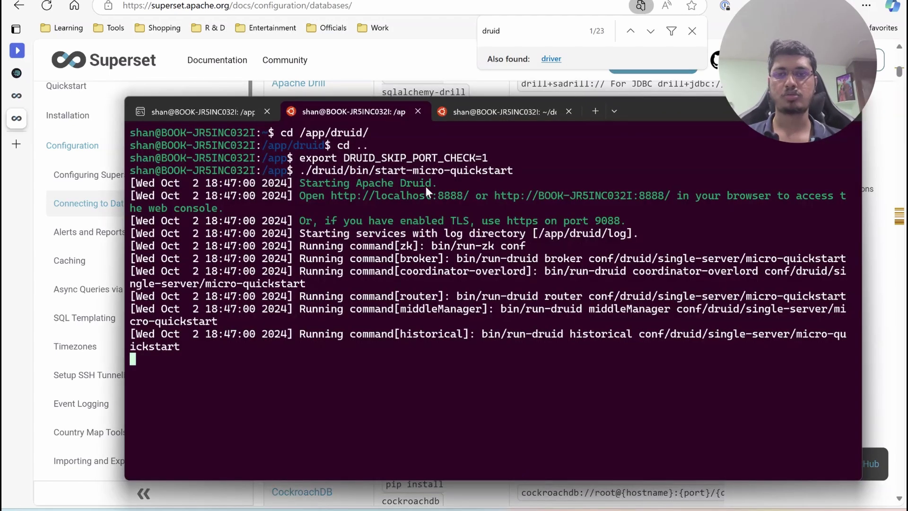
left_click(474, 112)
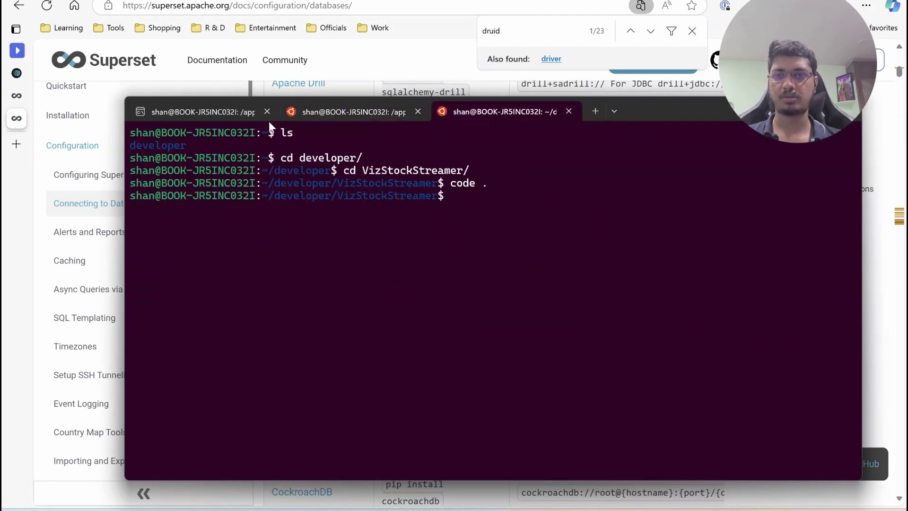
left_click(237, 112)
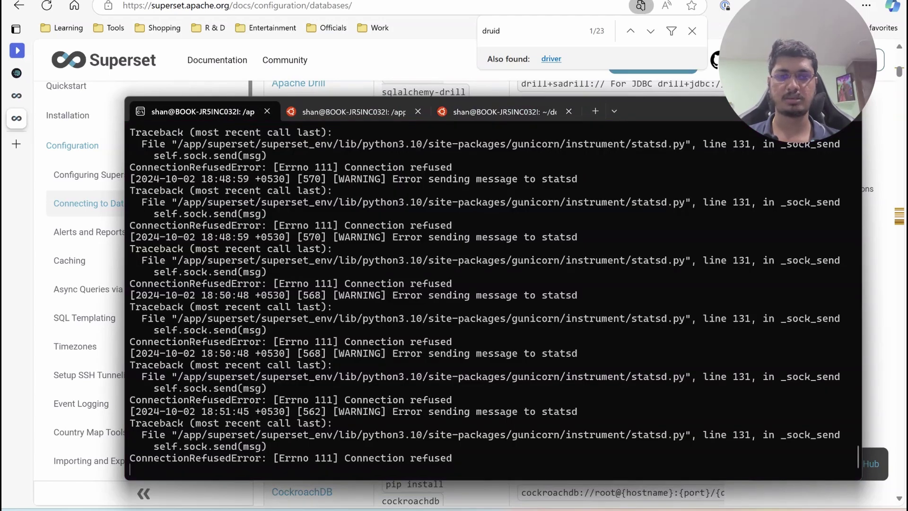
key("ctrl+c")
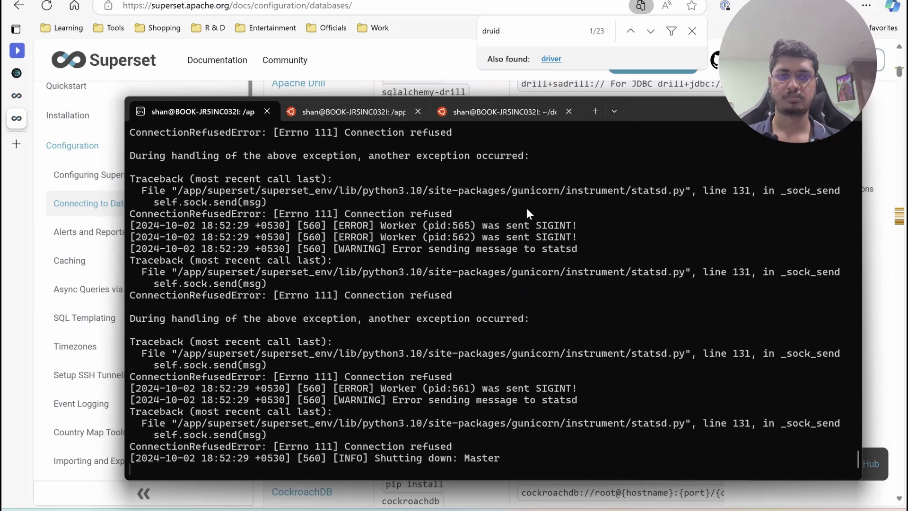
type("r")
key("Return")
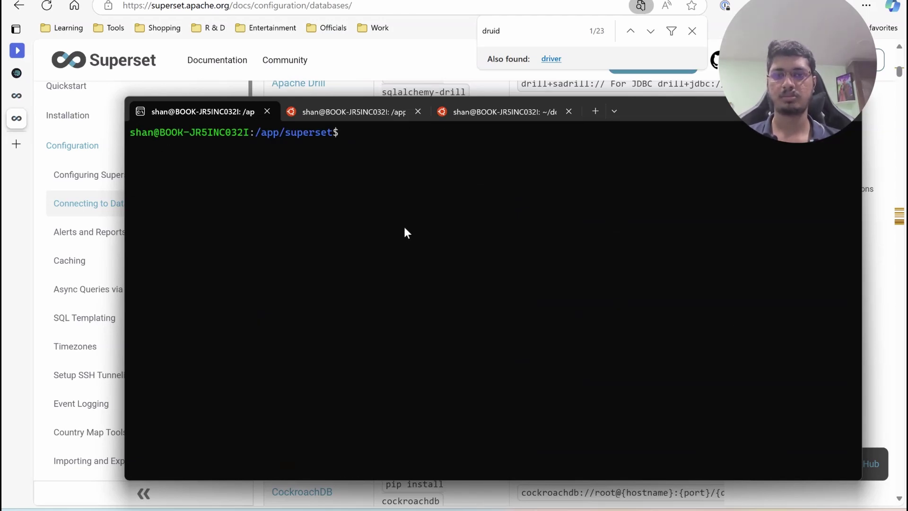
type("ls")
key("Return")
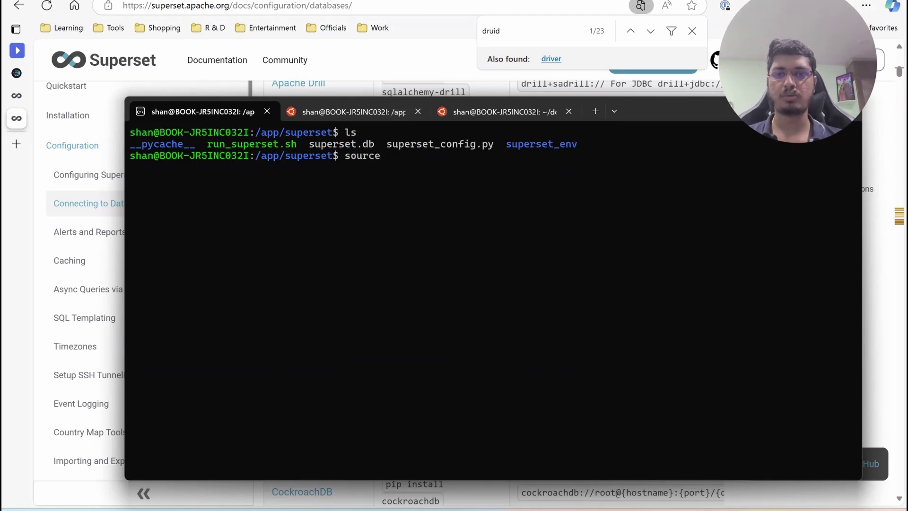
Activate the virtual environment with source superset_env/bin/activate
type("source s")
key("Tab")
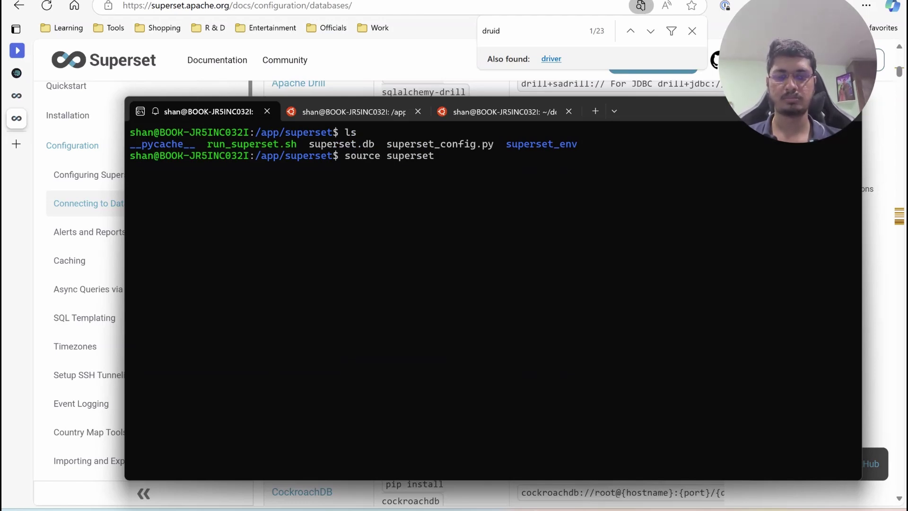
type("_e")
key("Tab")
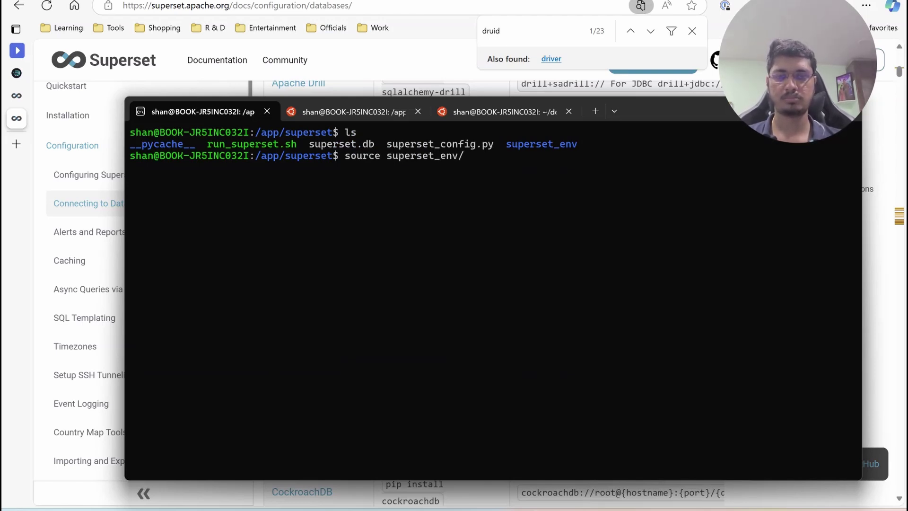
key("Tab")
key("Tab")
type("b")
key("Tab")
type("a")
key("Tab")
key("Tab")
key("Tab")
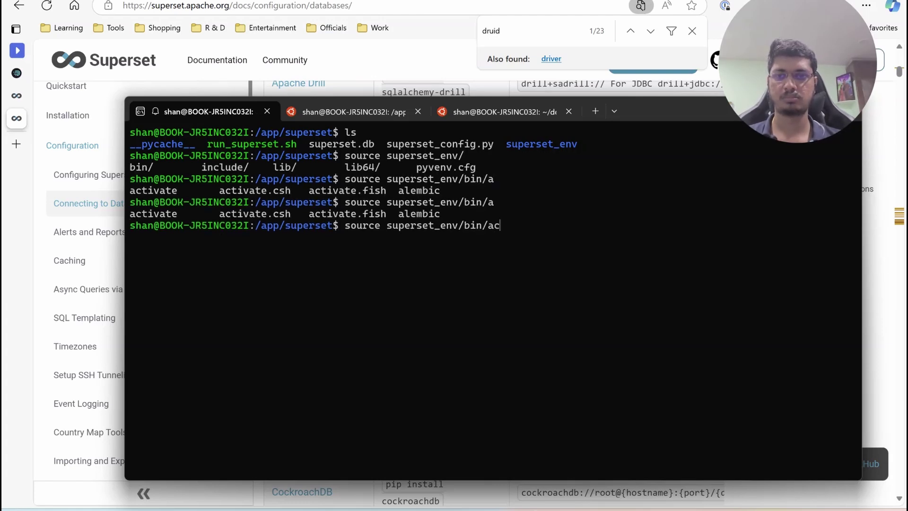
type("c")
key("Tab")
key("Return")
Install the pydruid driver with pip install pydruid
type("clear")
key("Return")
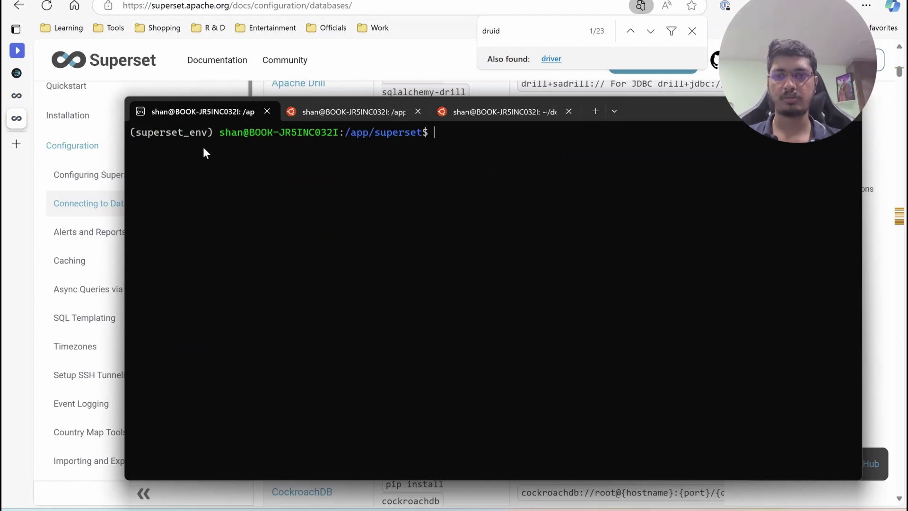
key("ctrl+v")
key("Return")
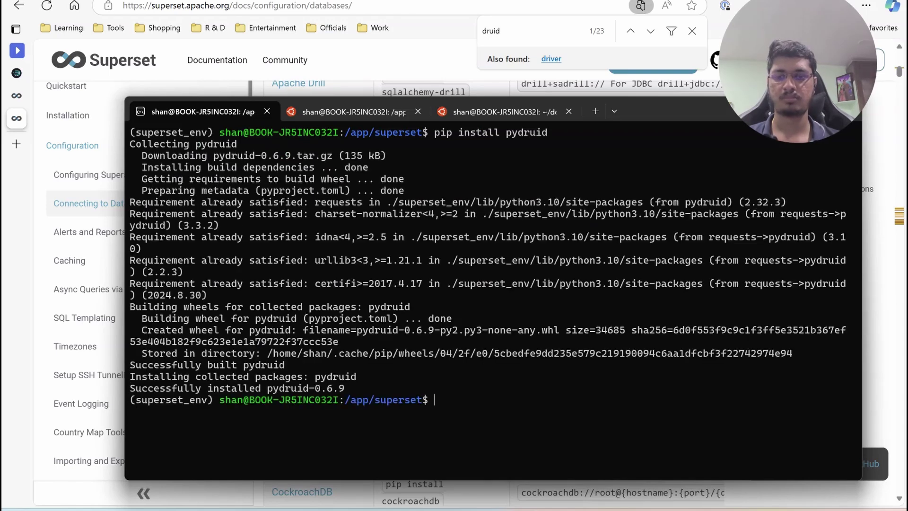
Restart Superset with ./run_superset.sh so it listens on port 8088
type("ar")
key("Return")
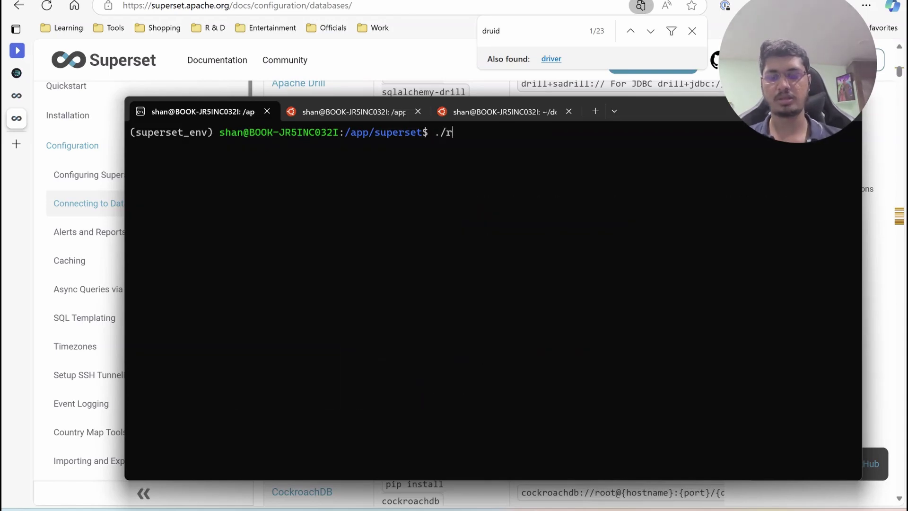
type("./r")
key("Tab")
key("Return")
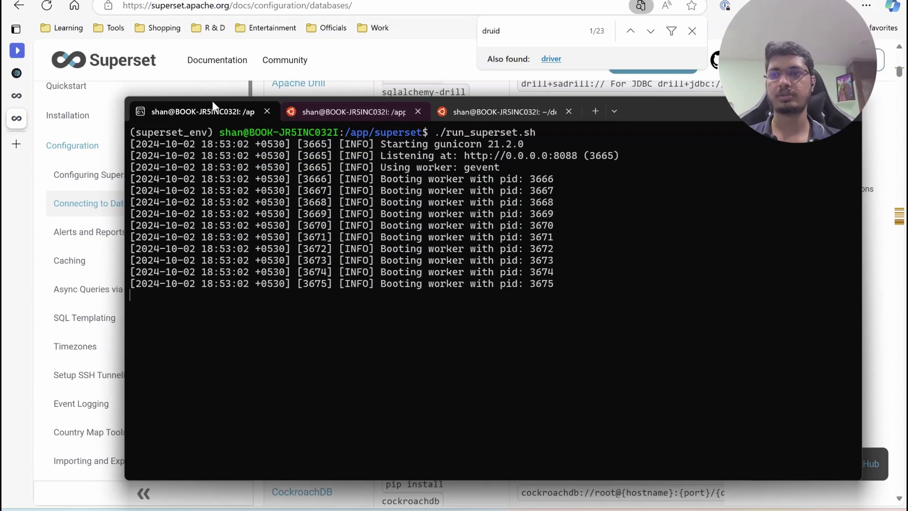
Reload the Superset home page in the browser after the server restart
left_click(16, 96)
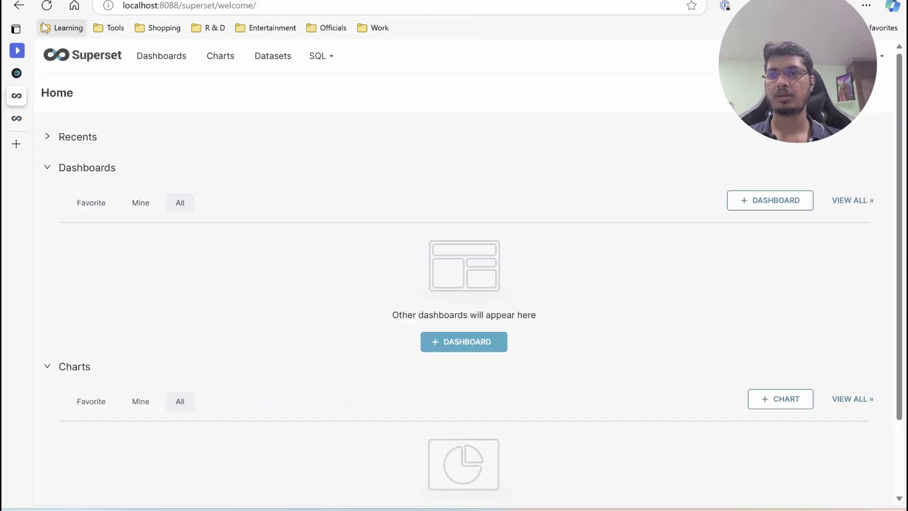
left_click(47, 6)
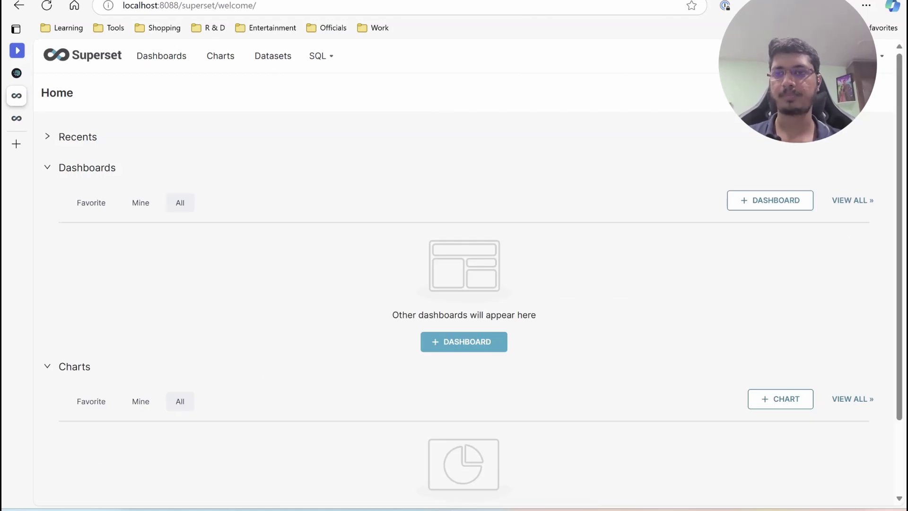
left_click(51, 7)
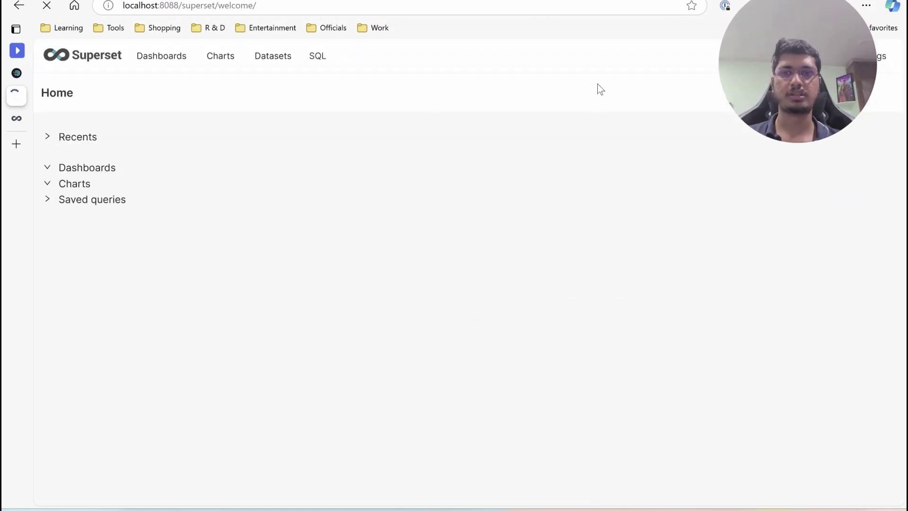
left_click_drag(731, 69, 758, 427)
Add a new database from Settings > Database Connections and choose Apache Druid
mouse_move(845, 71)
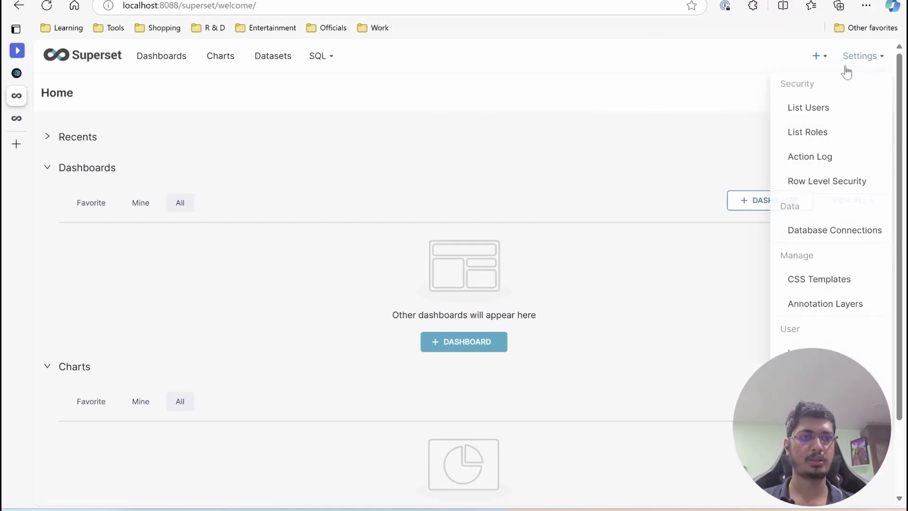
left_click(817, 234)
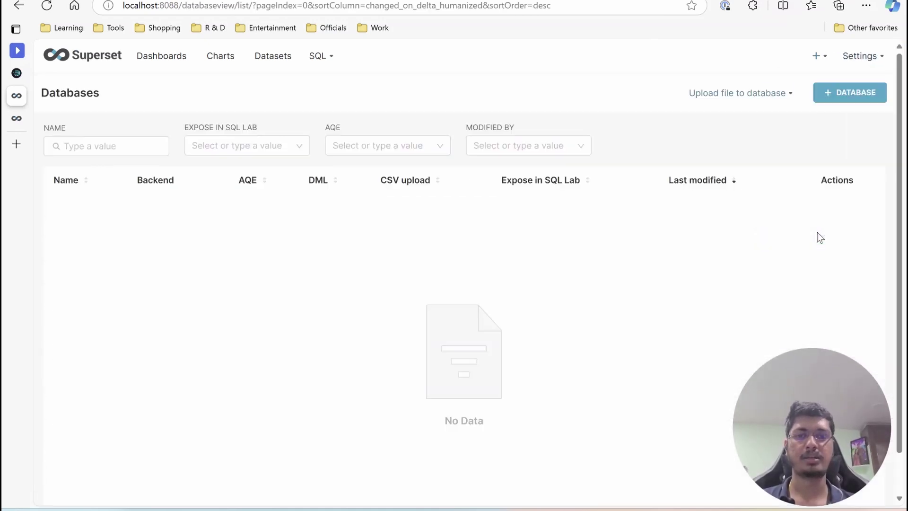
left_click(833, 92)
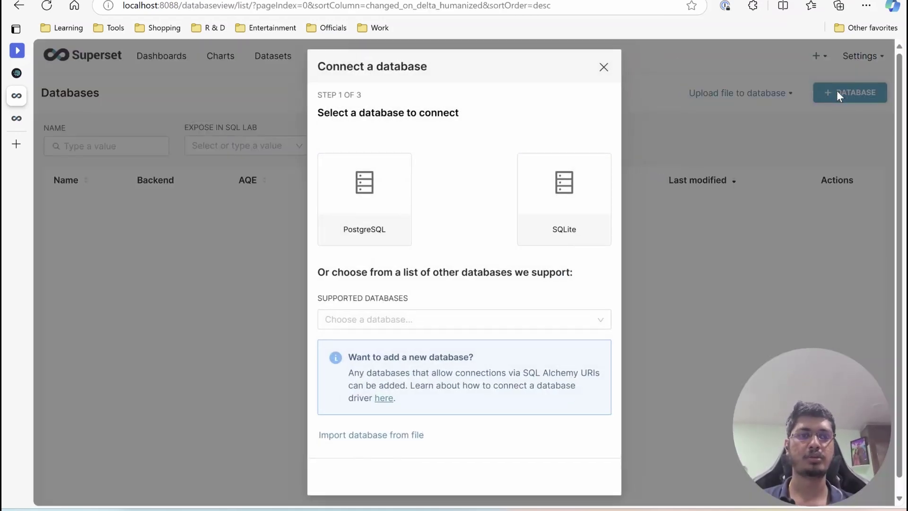
left_click(432, 314)
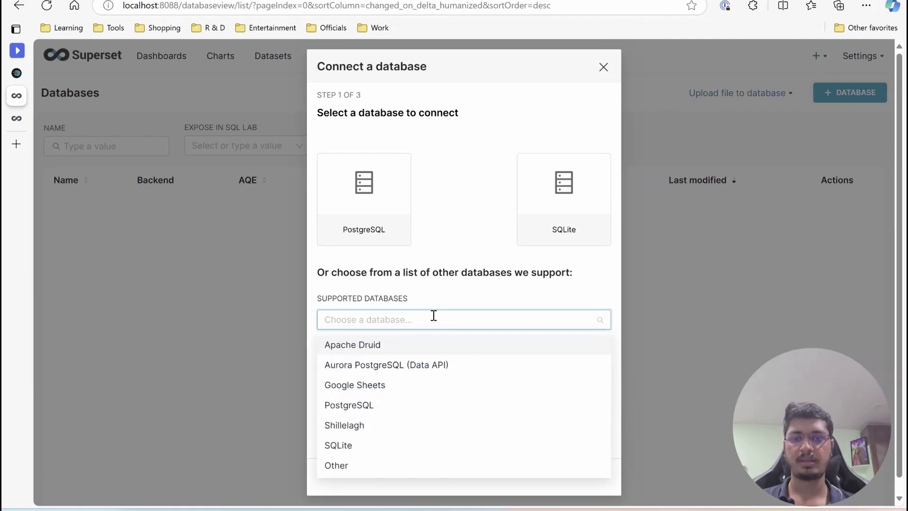
left_click(377, 347)
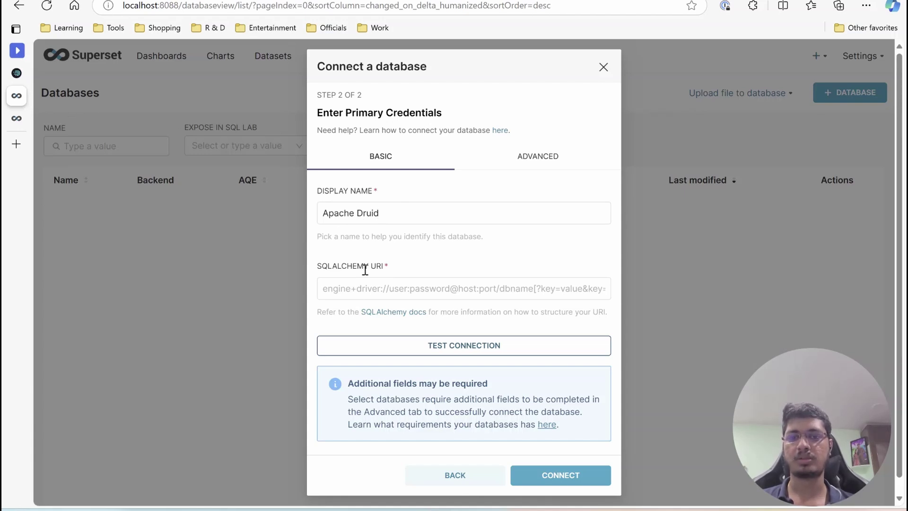
Copy the Druid URI template druid://<User>:<password>@<Host>:<Port>/druid/v2/sql from the docs
left_click(17, 71)
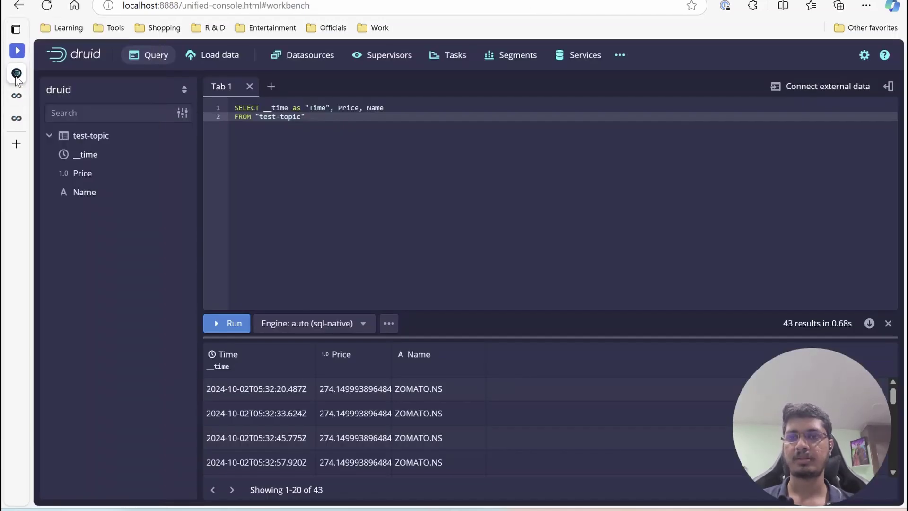
left_click(17, 118)
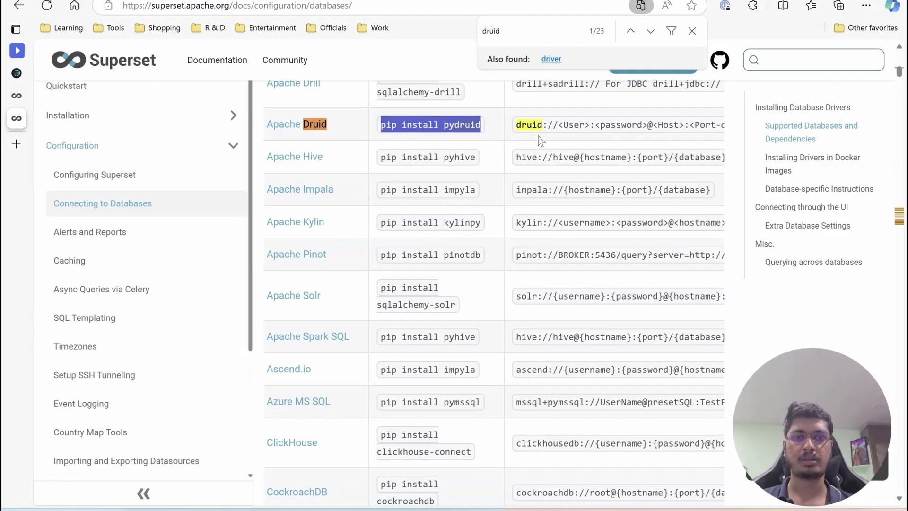
scroll(538, 135, "right", 3)
left_click(676, 126)
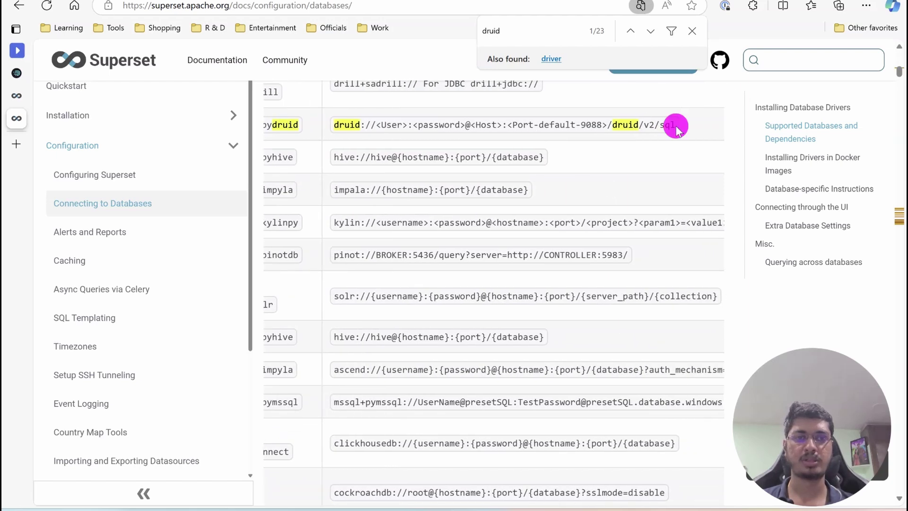
left_click_drag(676, 126, 335, 122)
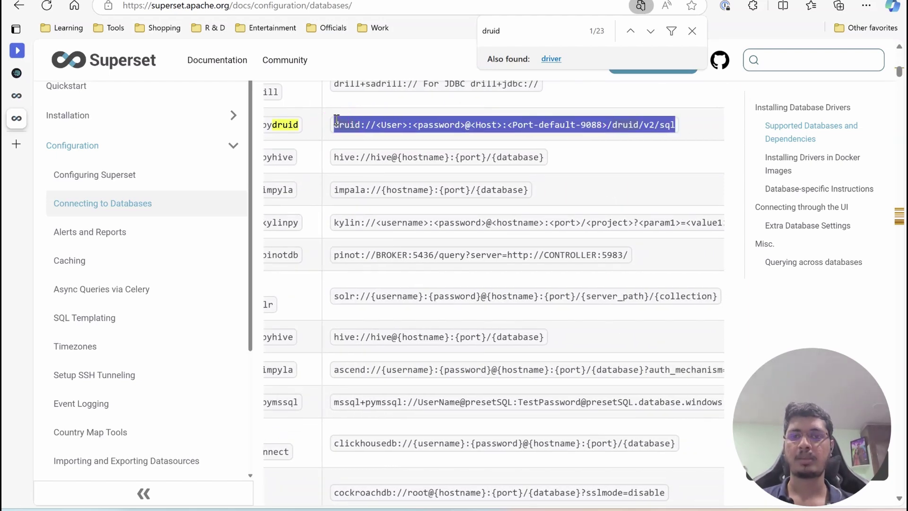
left_click(17, 96)
Enter the SQLAlchemy URI druid://localhost:8888/druid/v2/sql from the pasted template
left_click(401, 284)
key("ctrl+v")
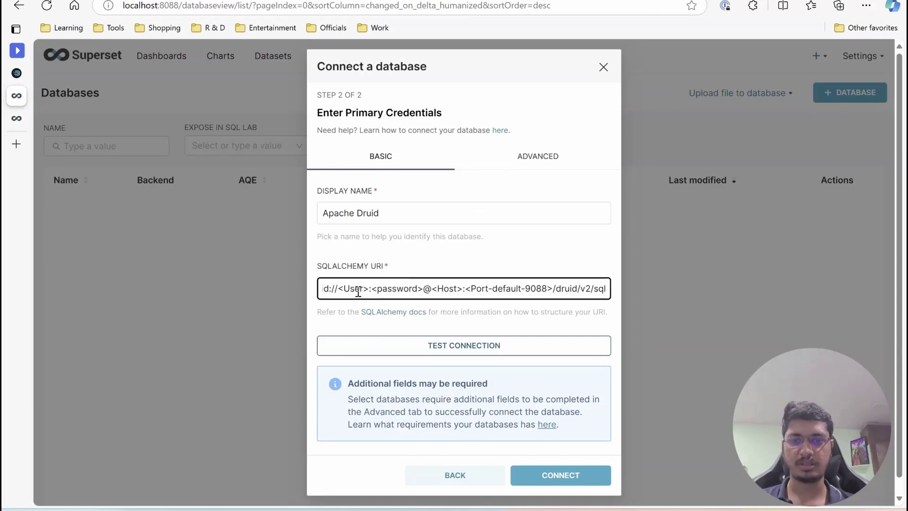
left_click_drag(338, 288, 427, 290)
key("BackSpace")
key("shift+Right")
key("shift+Right")
key("shift+Right")
key("shift+Right")
key("shift+Right")
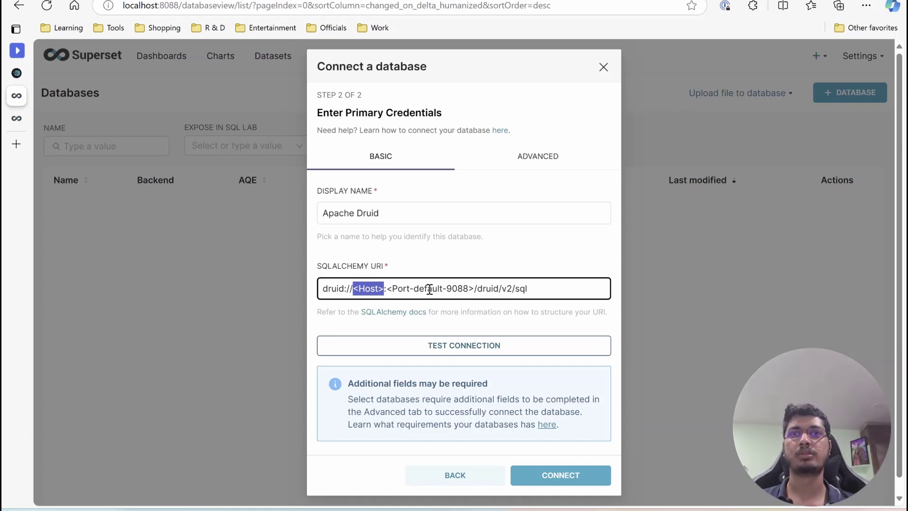
type("local")
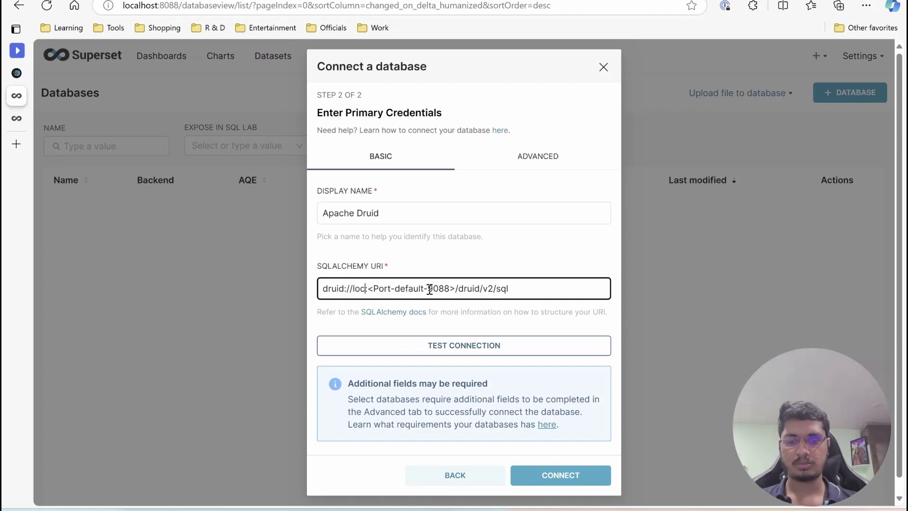
type("host")
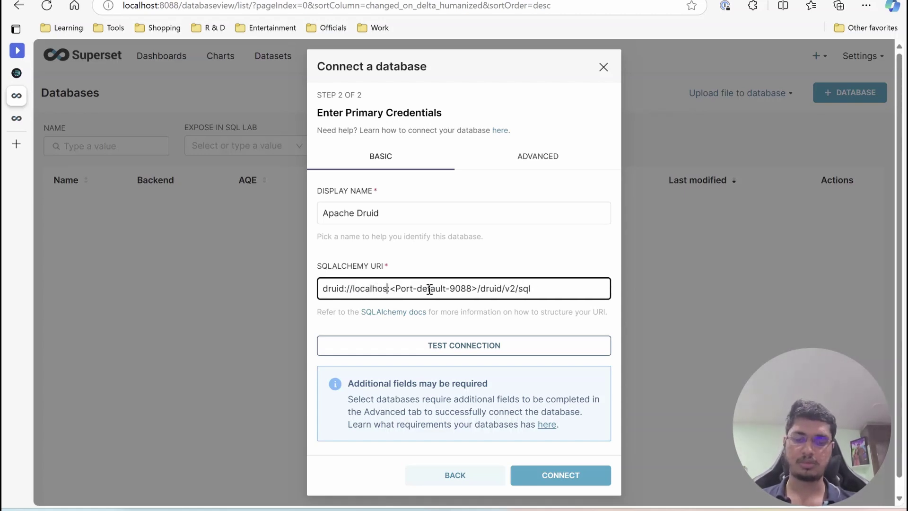
key("Right")
key("shift+Right")
key("shift+Right")
key("shift+Right")
key("shift+Right")
key("shift+Right")
key("shift+Right")
key("shift+Right")
key("shift+Right")
key("shift+Right")
key("shift+Right")
key("shift+Right")
key("shift+Right")
key("shift+Right")
key("shift+Right")
key("shift+Right")
key("shift+Right")
key("shift+Right")
key("shift+Right")
key("shift+Right")
key("shift+Right")
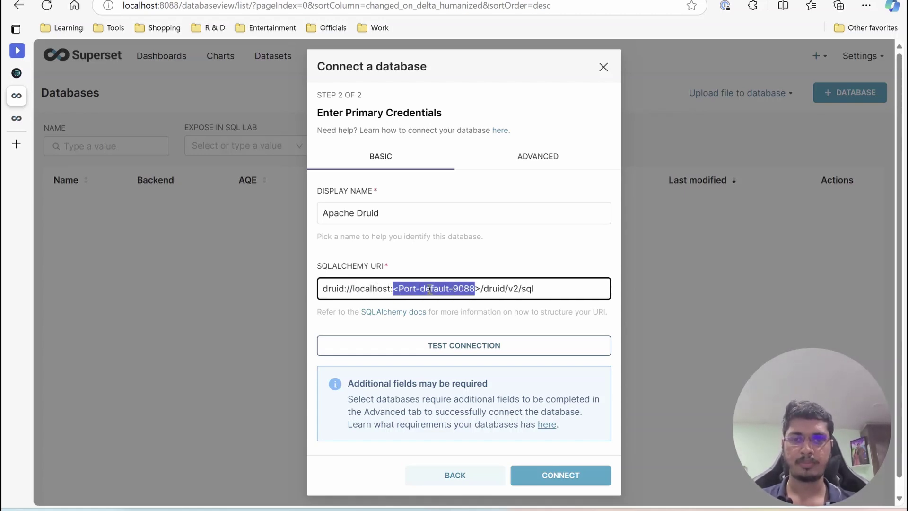
key("shift+Left")
type("8888")
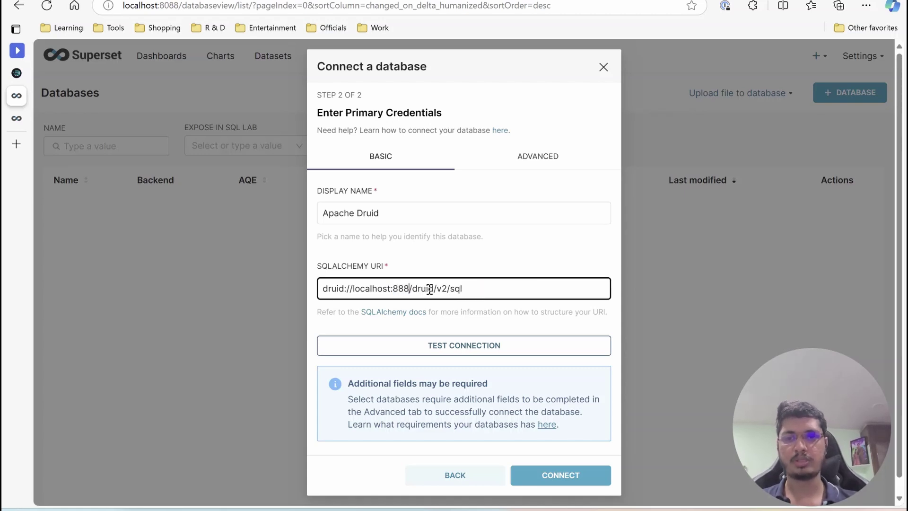
Test the connection and save the Apache Druid database
left_click(449, 342)
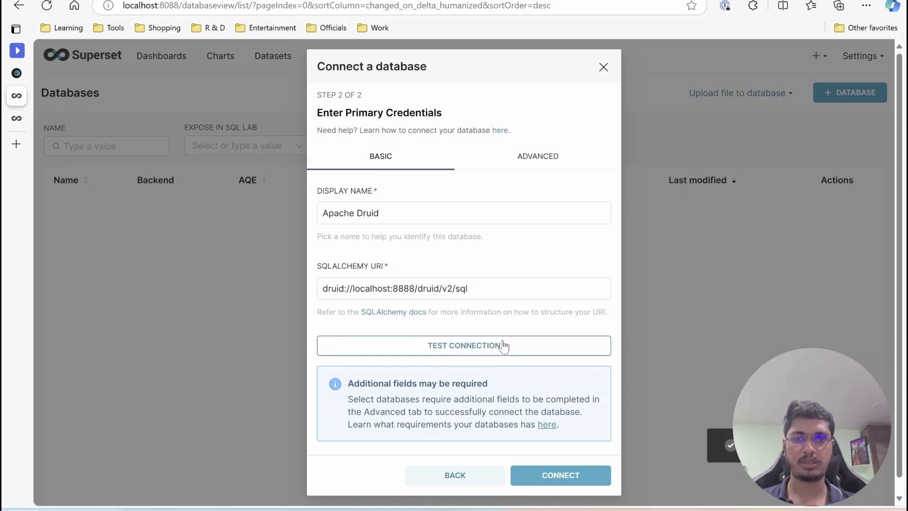
left_click_drag(744, 407, 767, 50)
left_click(557, 472)
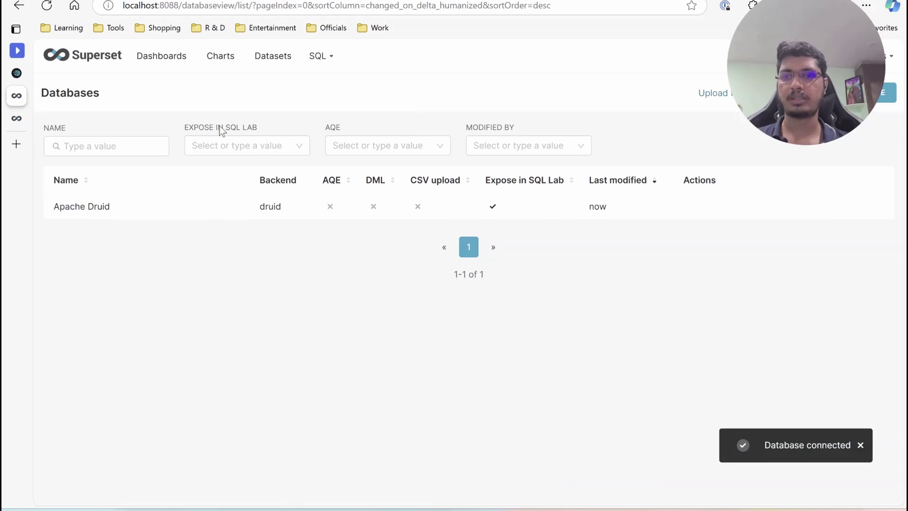
Start a new dataset with database Apache Druid, schema druid and table test-topic
left_click(270, 59)
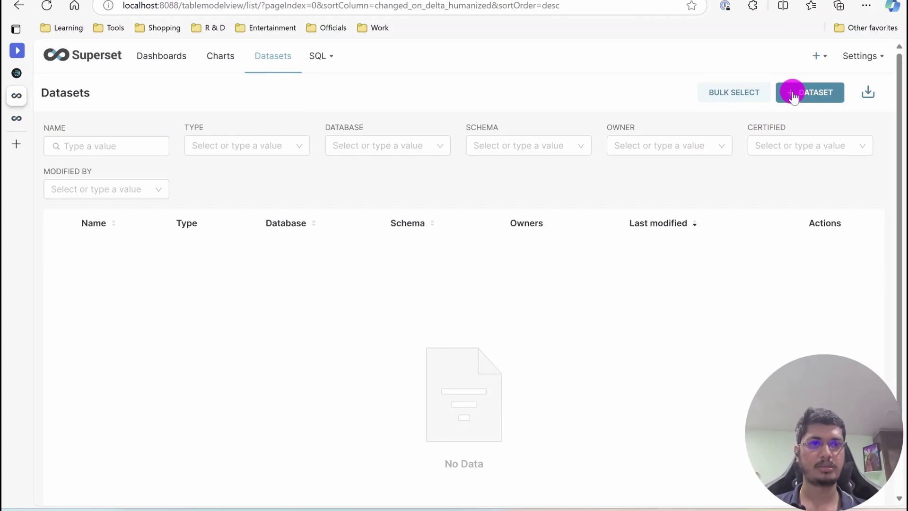
left_click(794, 93)
left_click(161, 152)
left_click(144, 174)
left_click(148, 193)
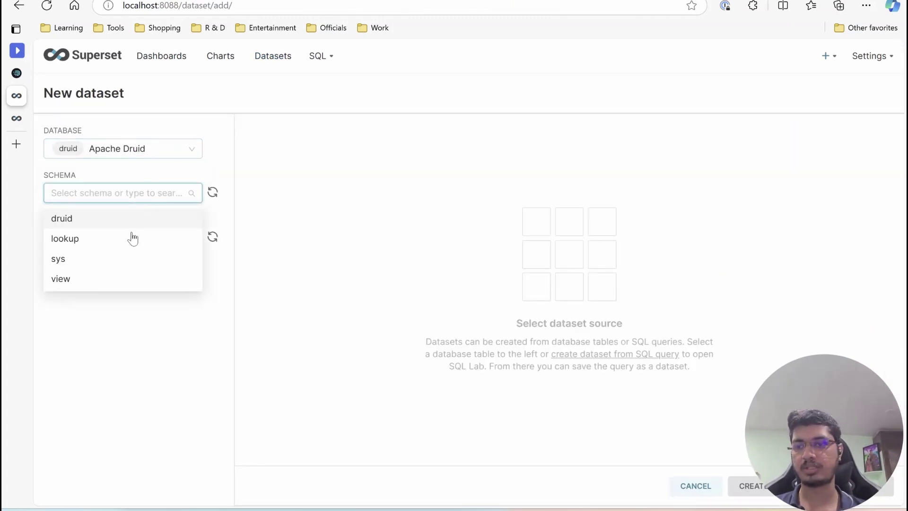
left_click(107, 218)
left_click(122, 235)
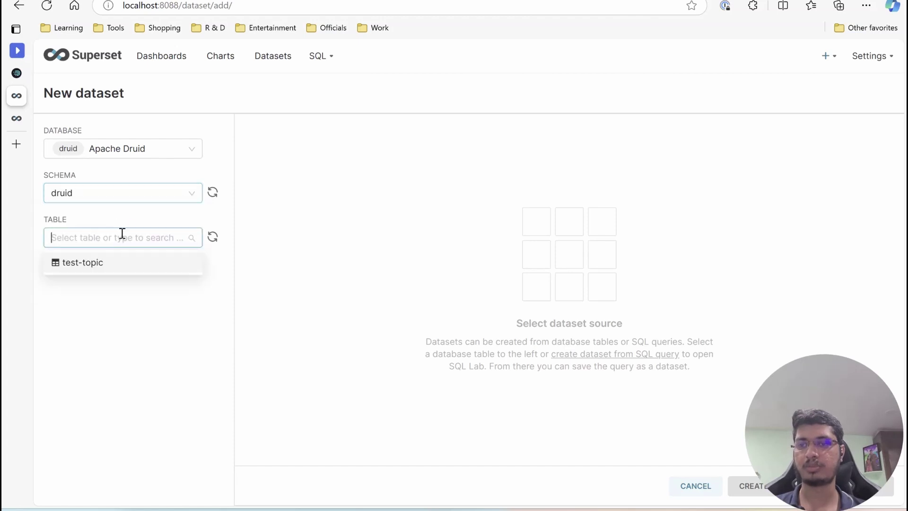
left_click(116, 264)
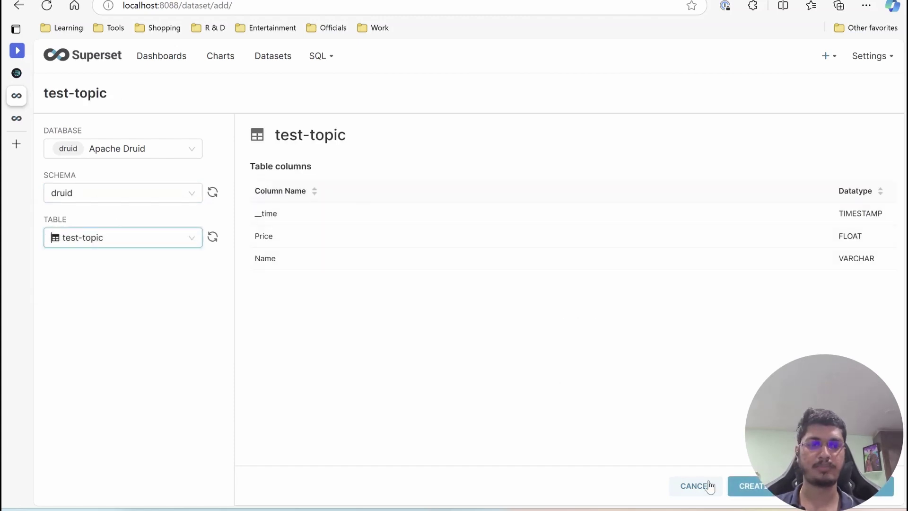
left_click_drag(806, 465, 795, 431)
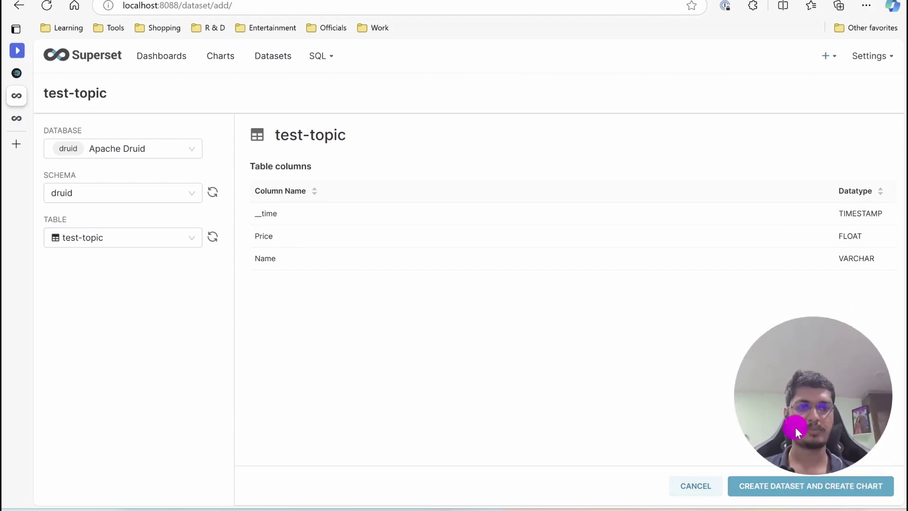
Create the test-topic dataset, keeping it selected for the new chart
left_click(763, 492)
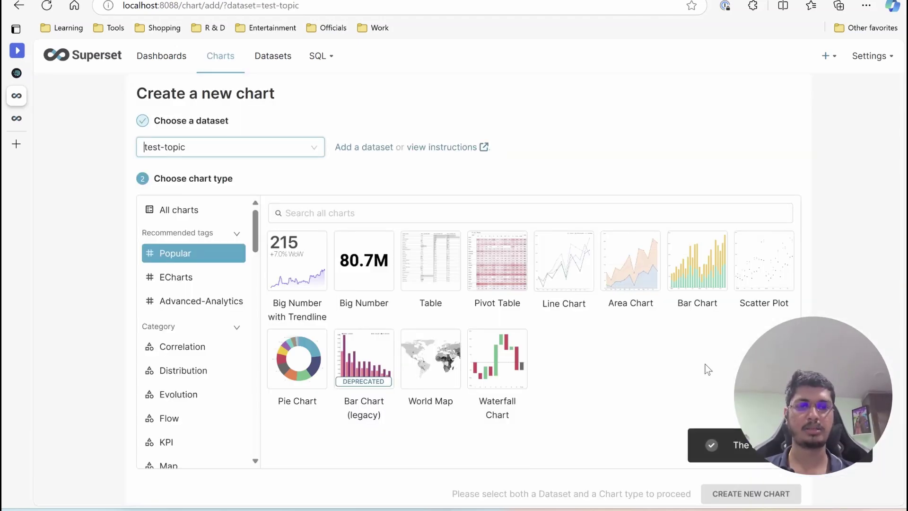
left_click(267, 148)
left_click(268, 149)
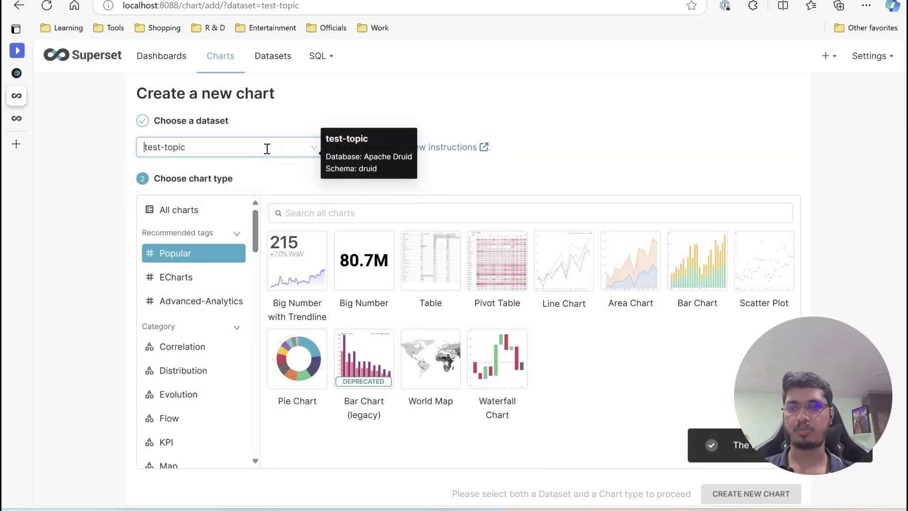
Search chart types for 'tim' and create a new Generic Chart
left_click(332, 209)
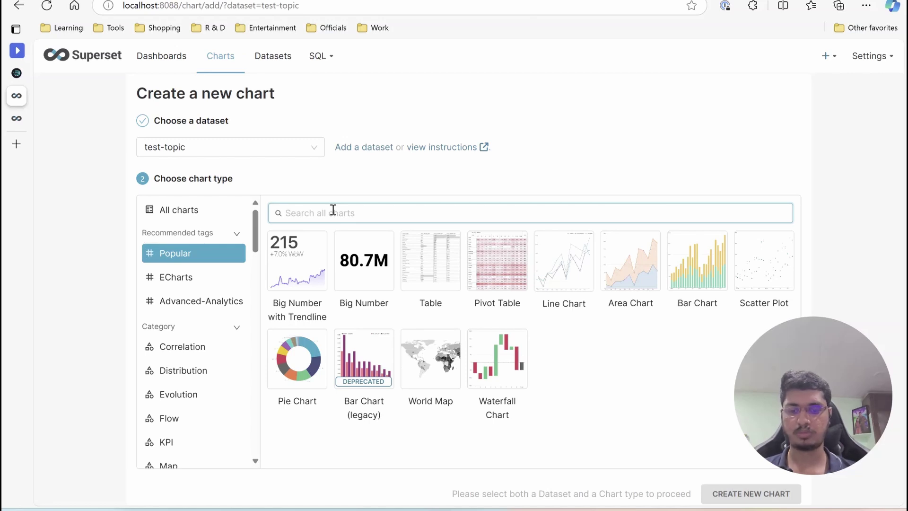
type("tim")
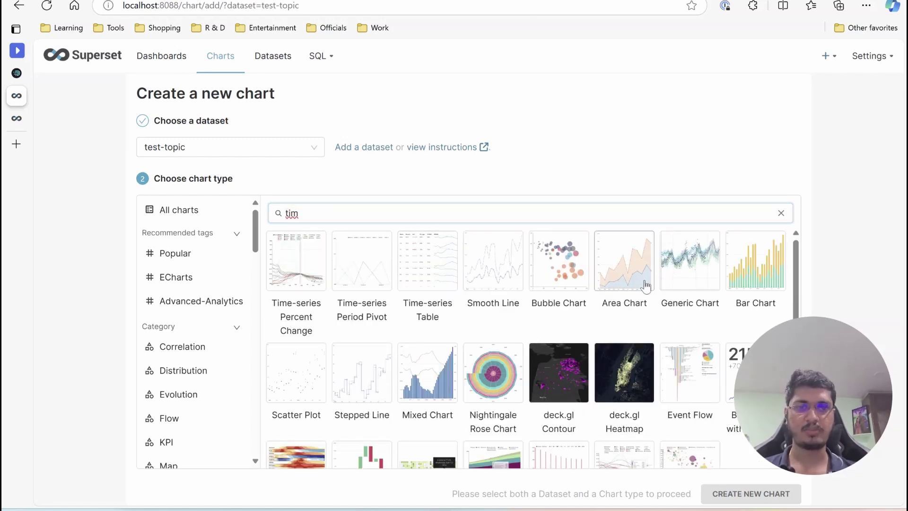
left_click(691, 265)
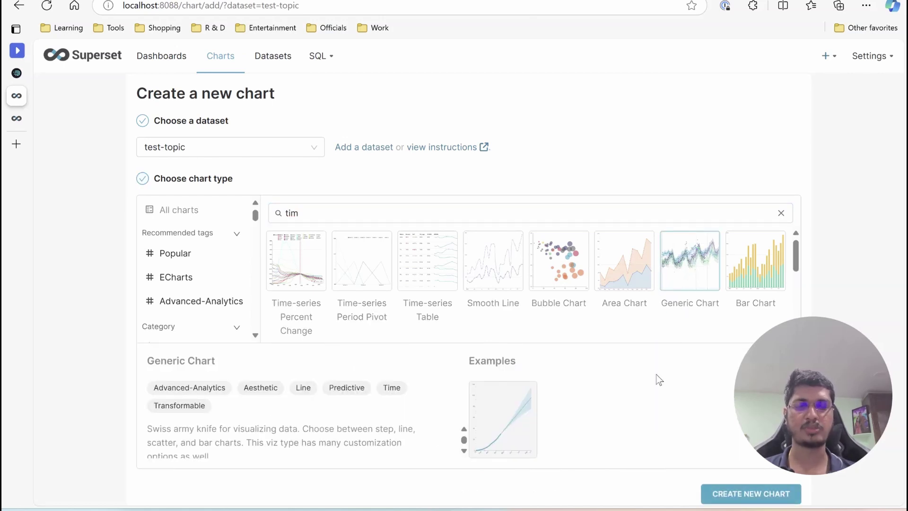
left_click(741, 492)
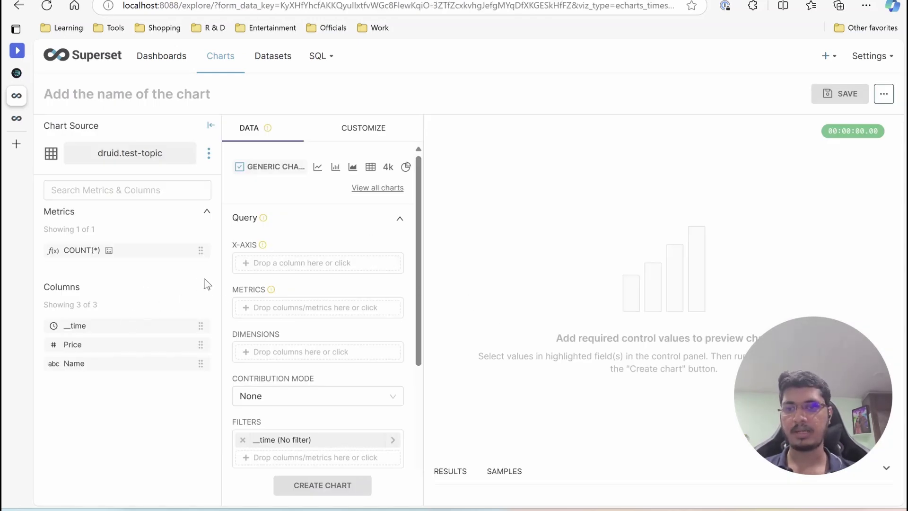
Put __time on the x-axis with a 30 second time grain
left_click_drag(114, 326, 295, 265)
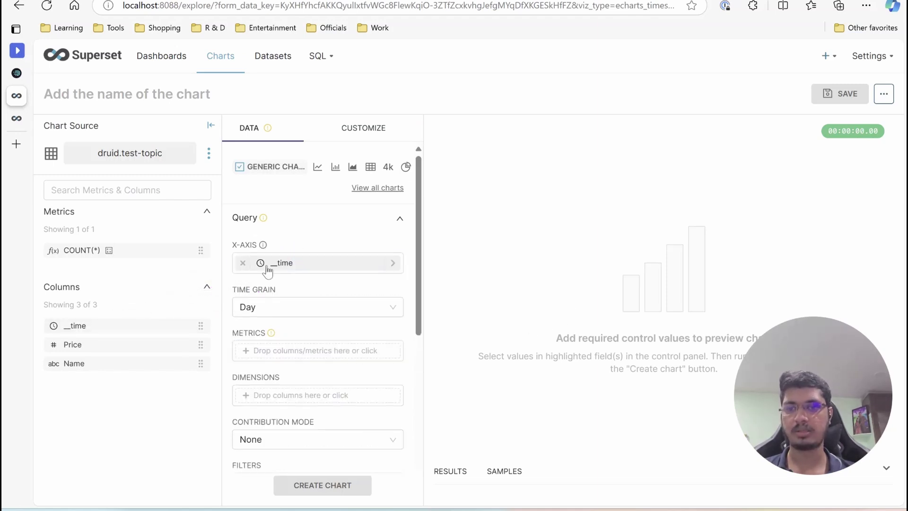
left_click(277, 307)
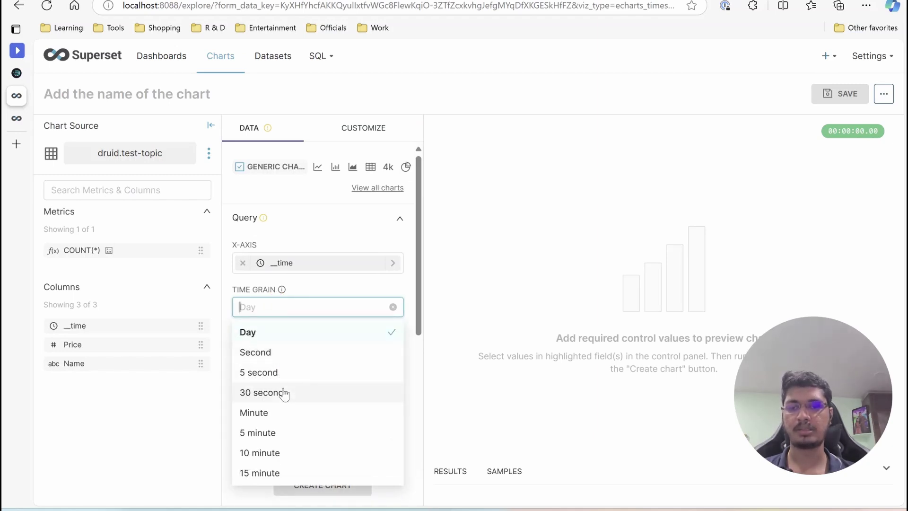
left_click(281, 393)
Add Name as the dimension and MAX(Price) as the metric
scroll(312, 359, "down", 1)
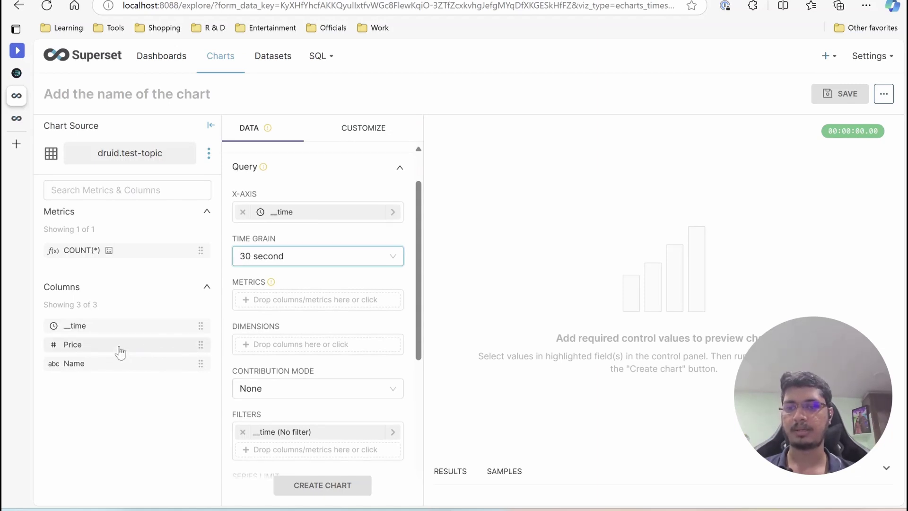
left_click_drag(118, 364, 284, 343)
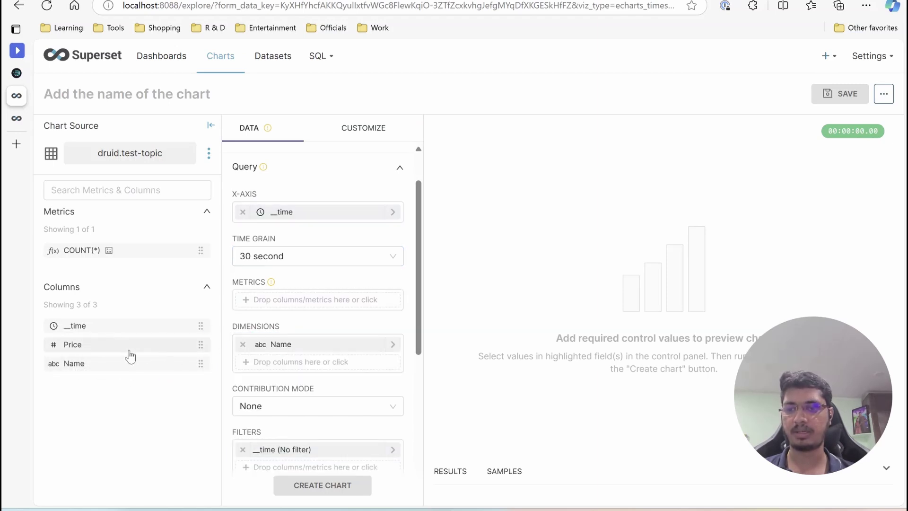
left_click_drag(130, 353, 296, 296)
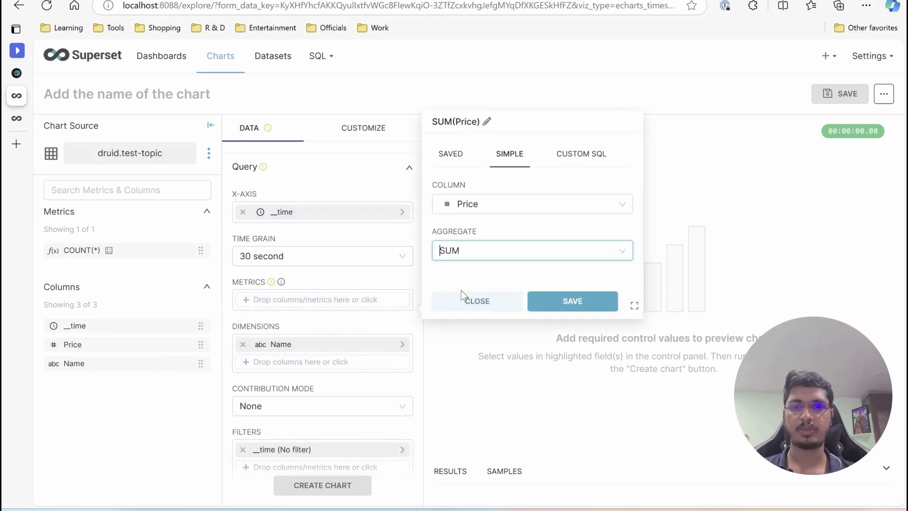
left_click(479, 253)
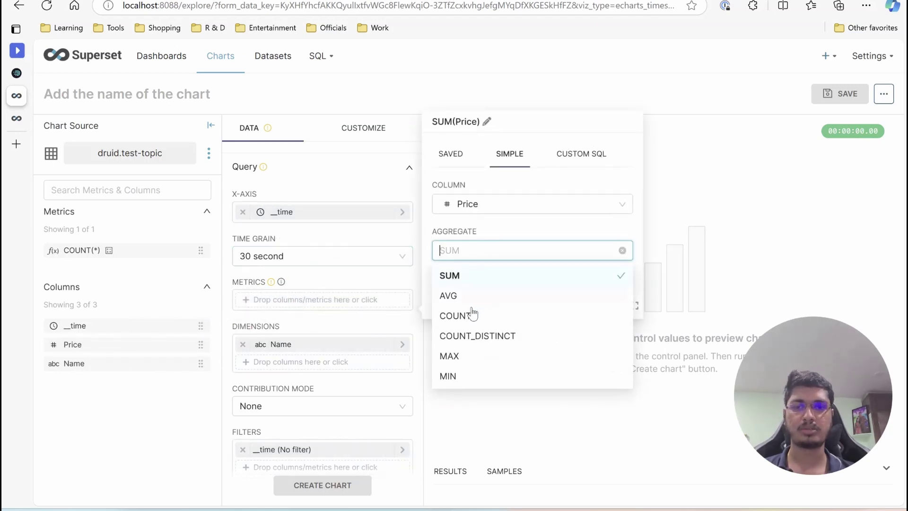
left_click(491, 357)
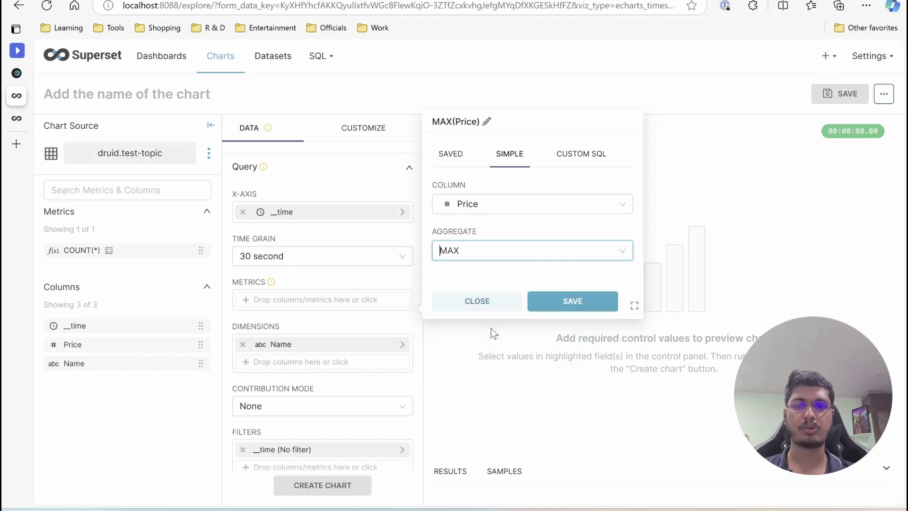
left_click(580, 298)
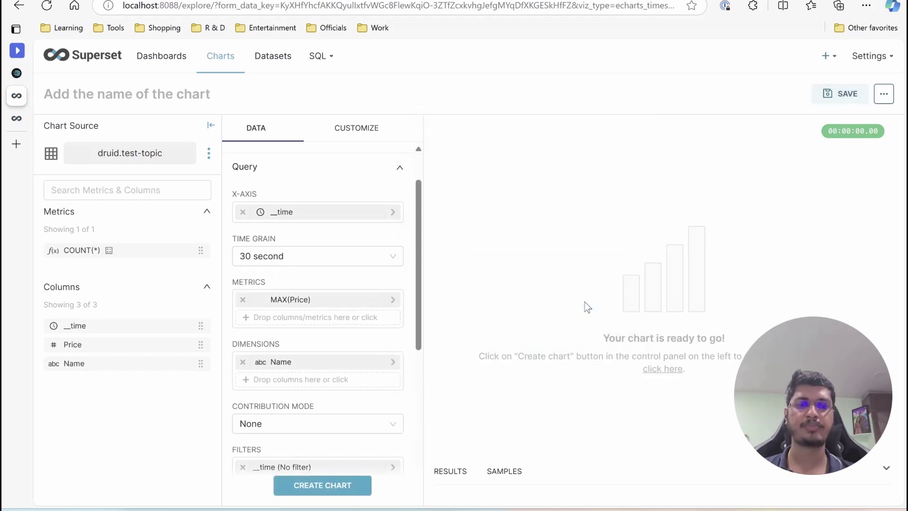
Create the chart to draw the ZOMATO.NS price line from the streamed data
left_click(345, 482)
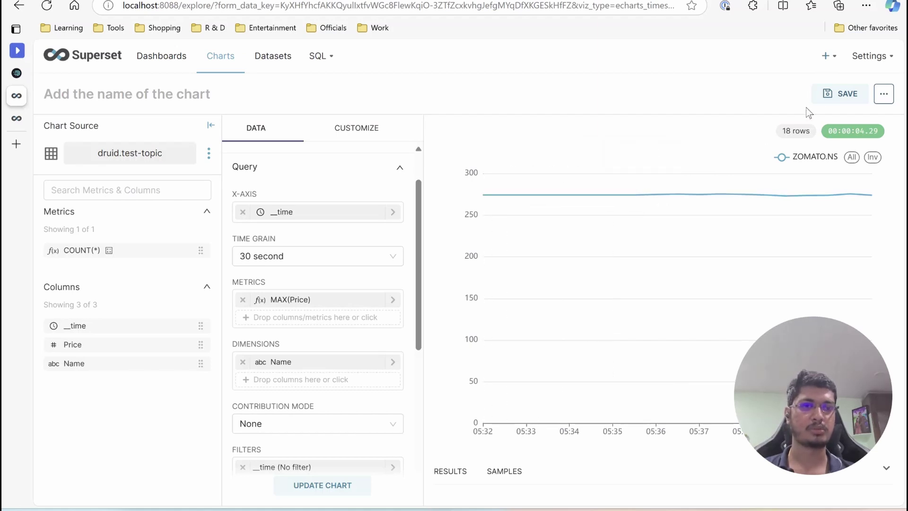
Save the chart as 'Stock Market Data' into a new 'Stock Market Data' dashboard and go there
left_click(832, 93)
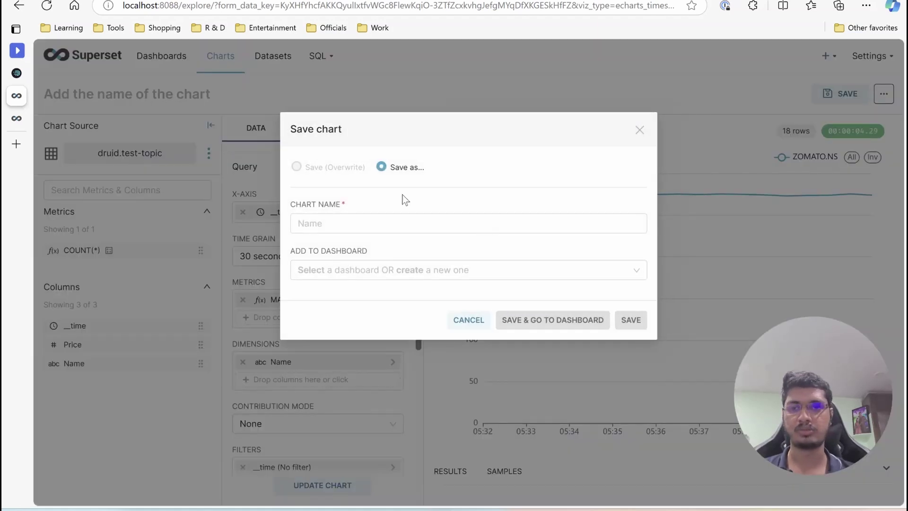
left_click(369, 270)
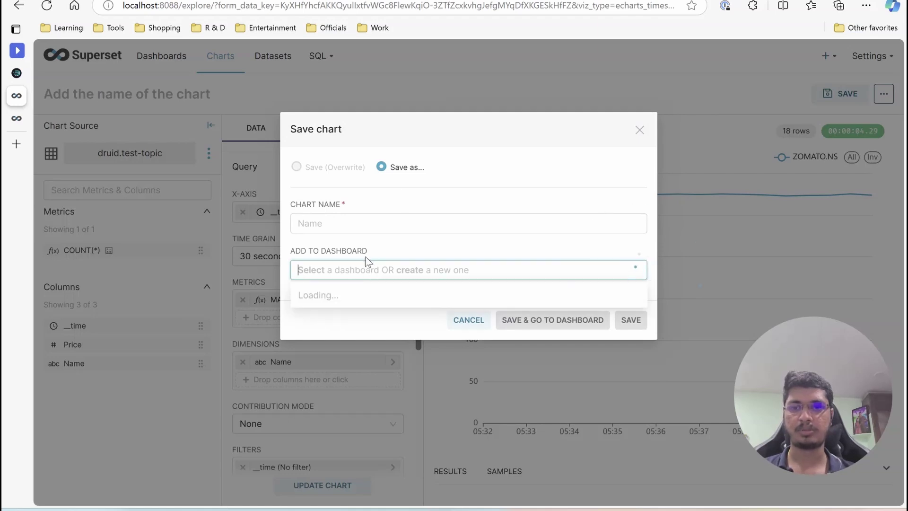
left_click(356, 229)
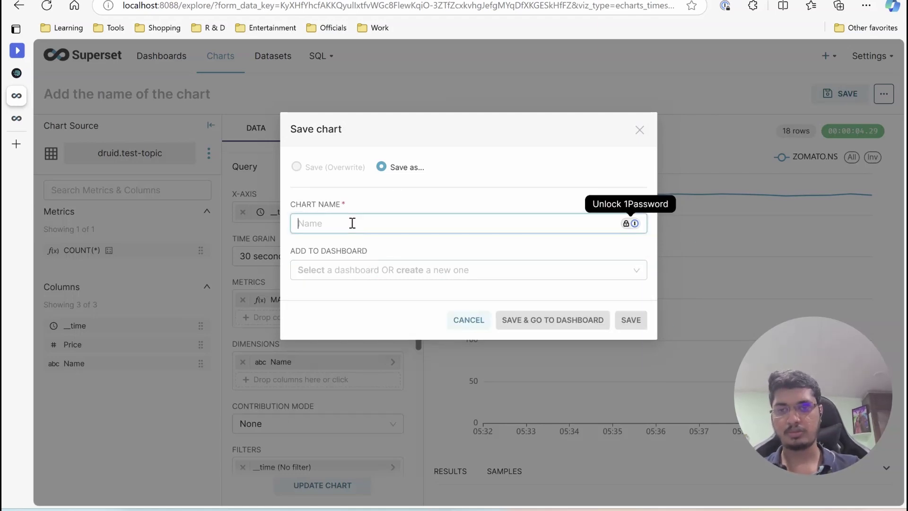
type("Stock Market Data")
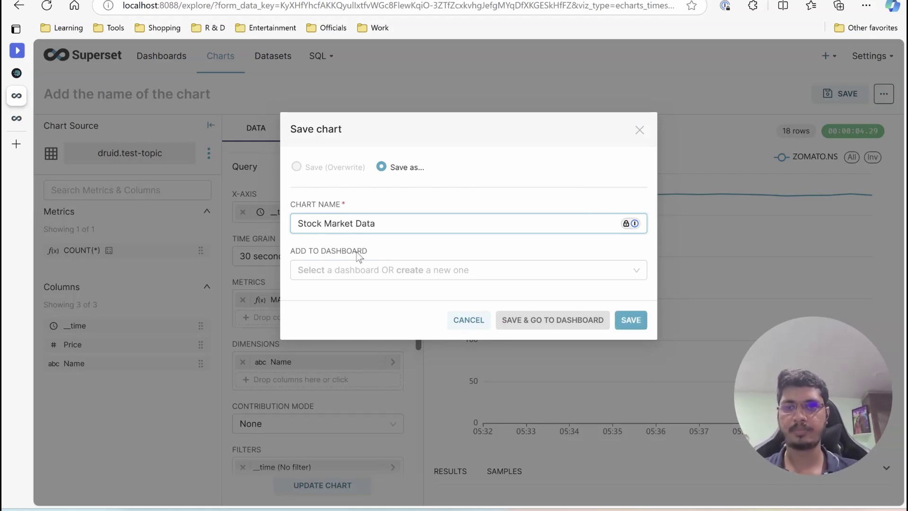
left_click(360, 266)
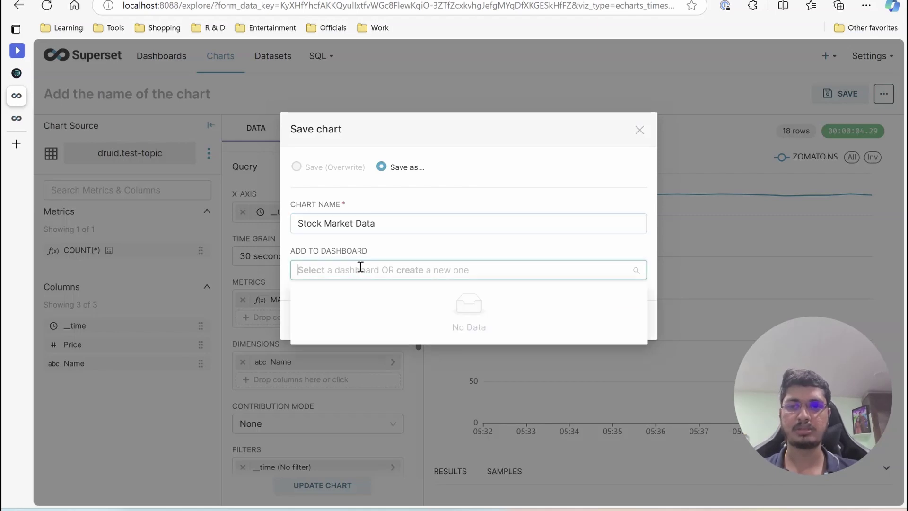
triple_click(347, 228)
key("ctrl+c")
left_click(351, 265)
key("ctrl+v")
key("Return")
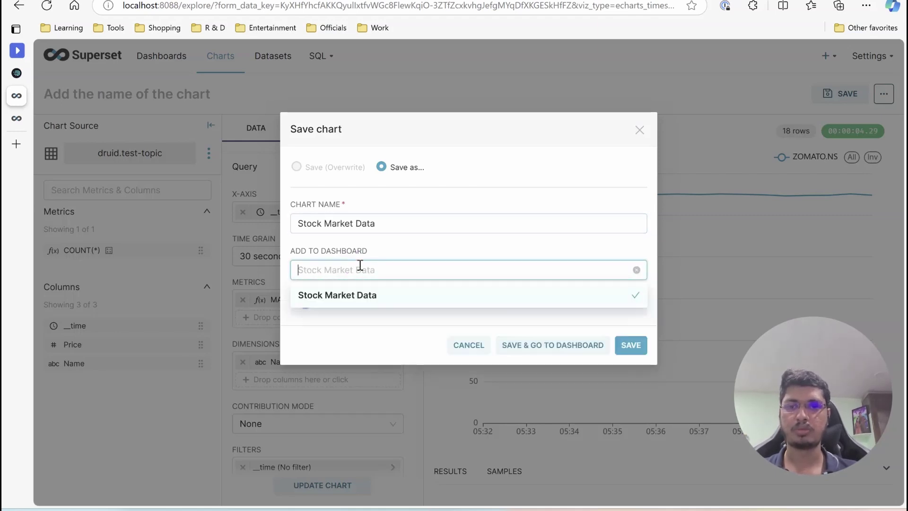
left_click(381, 296)
left_click(584, 343)
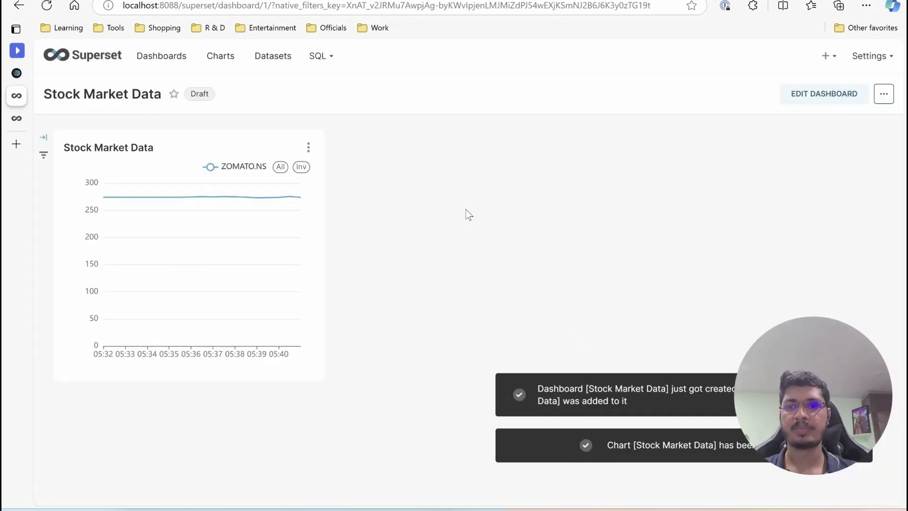
Resize the Stock Market Data chart to full dashboard width and save the layout
left_click(793, 95)
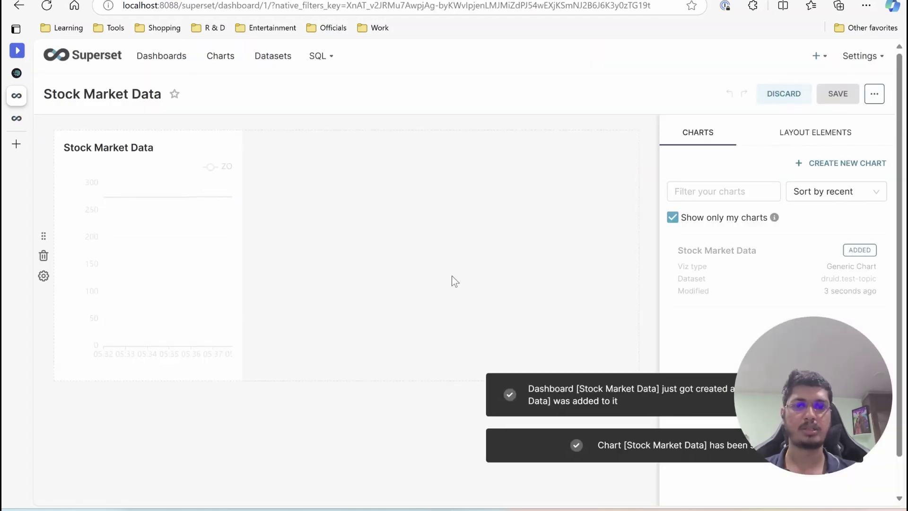
left_click(244, 380)
left_click_drag(242, 380, 656, 454)
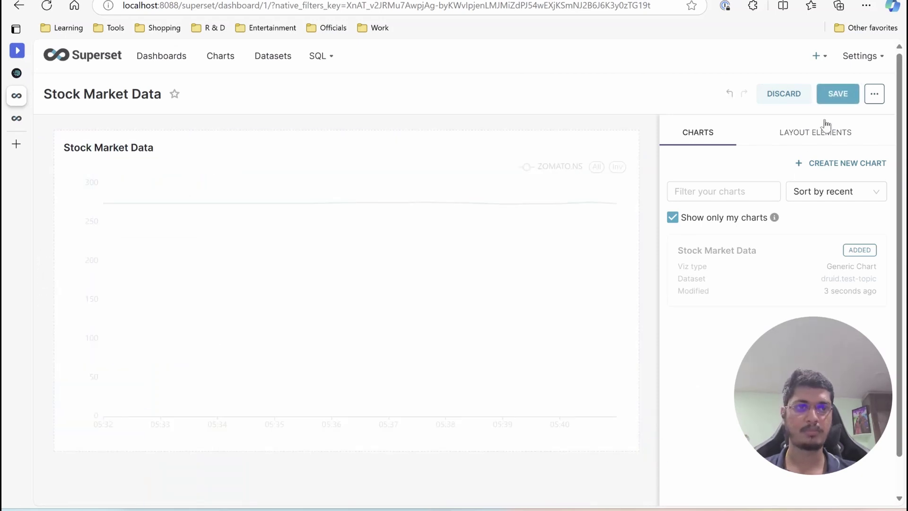
left_click(837, 94)
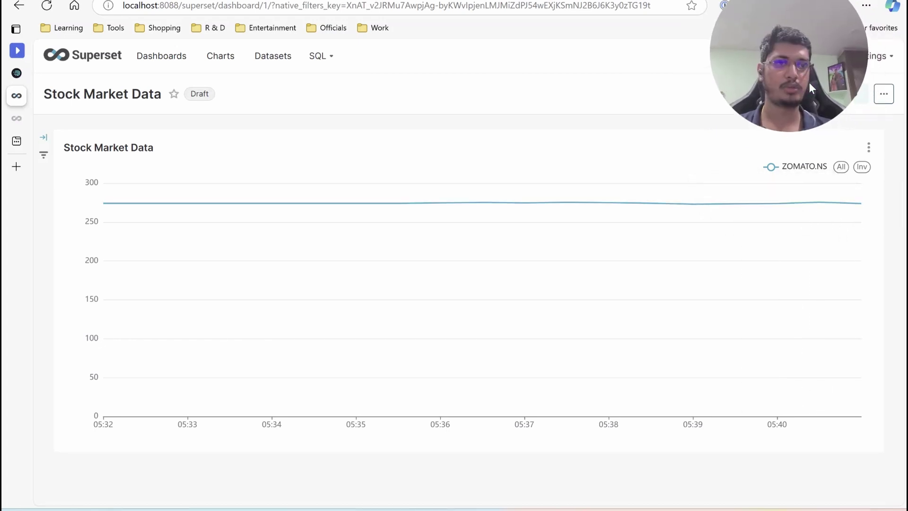
Set the dashboard's auto-refresh interval to 10 seconds for this session
left_click_drag(808, 81, 838, 446)
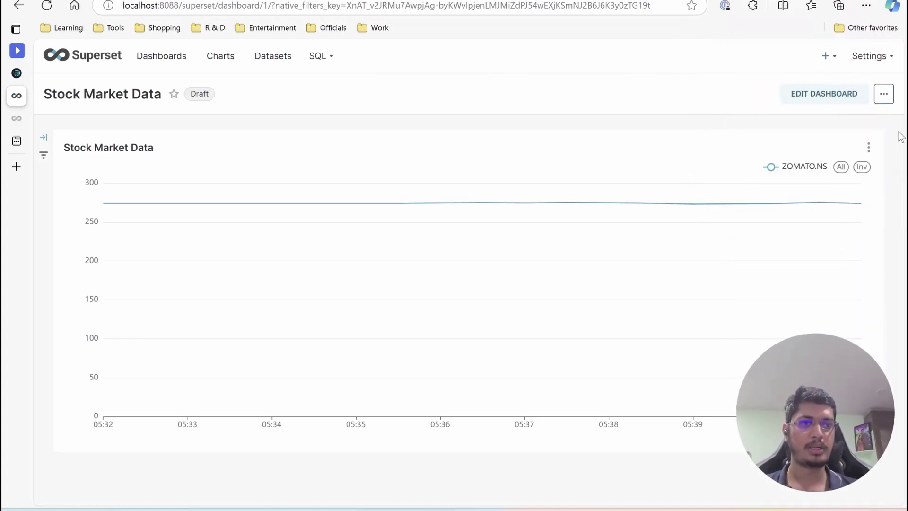
left_click(884, 94)
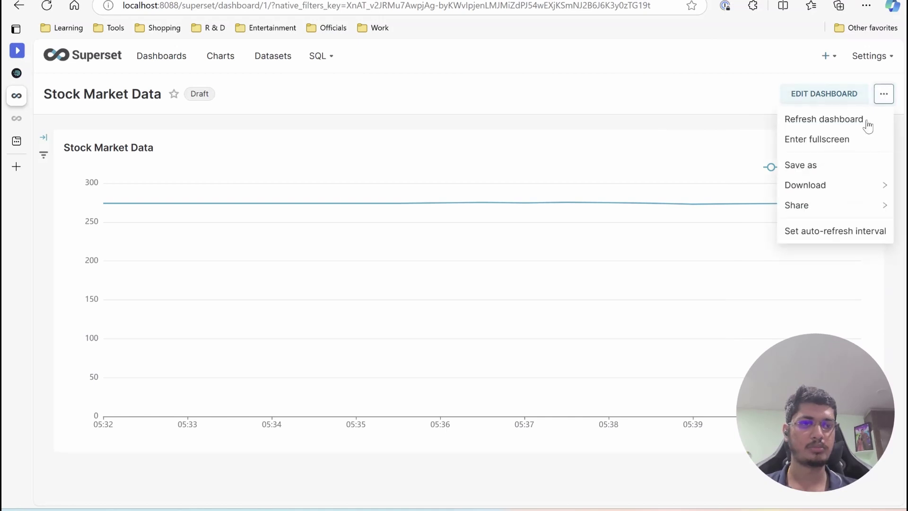
left_click(836, 232)
left_click(470, 178)
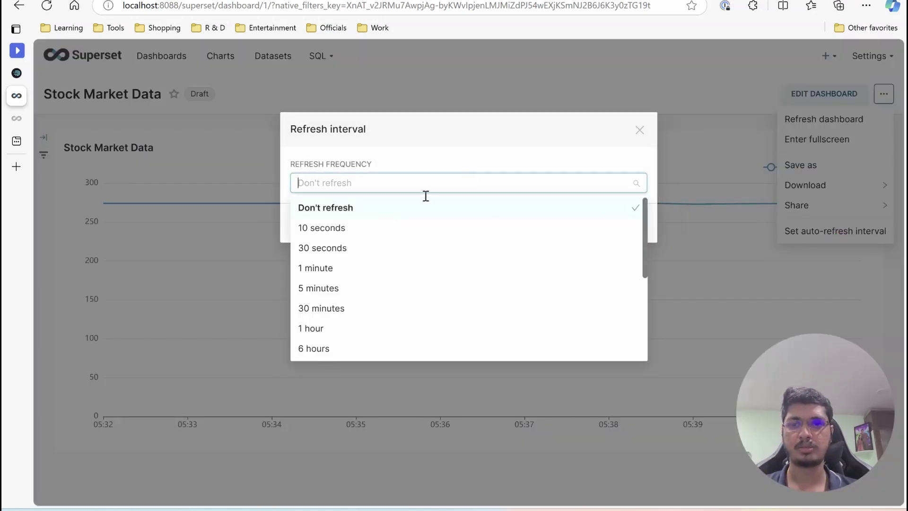
left_click(347, 229)
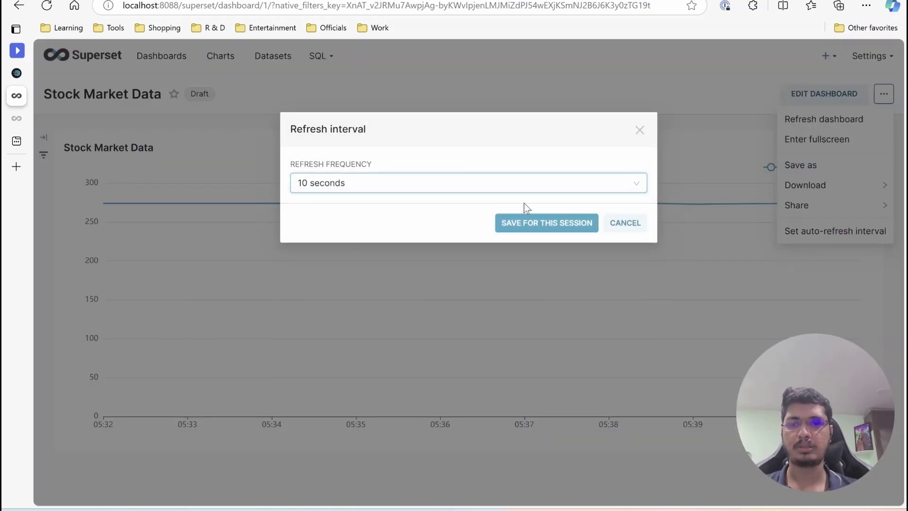
left_click(541, 228)
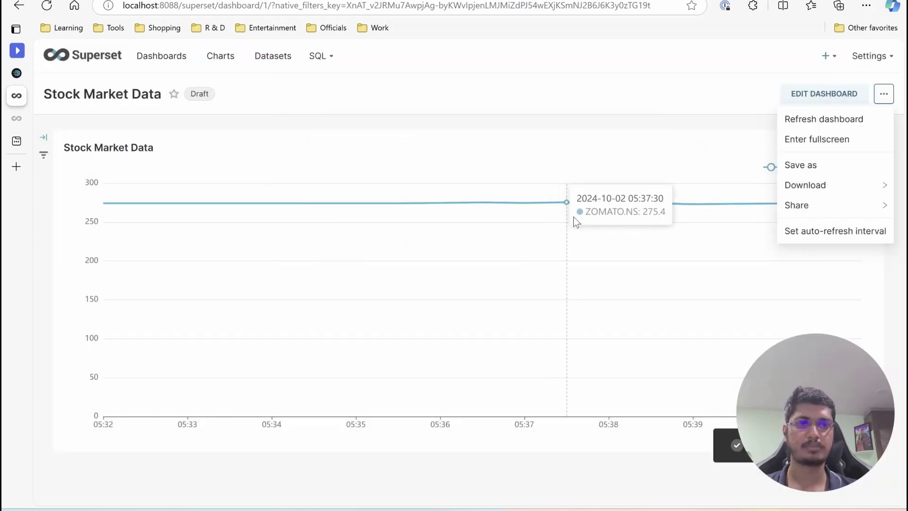
left_click(635, 140)
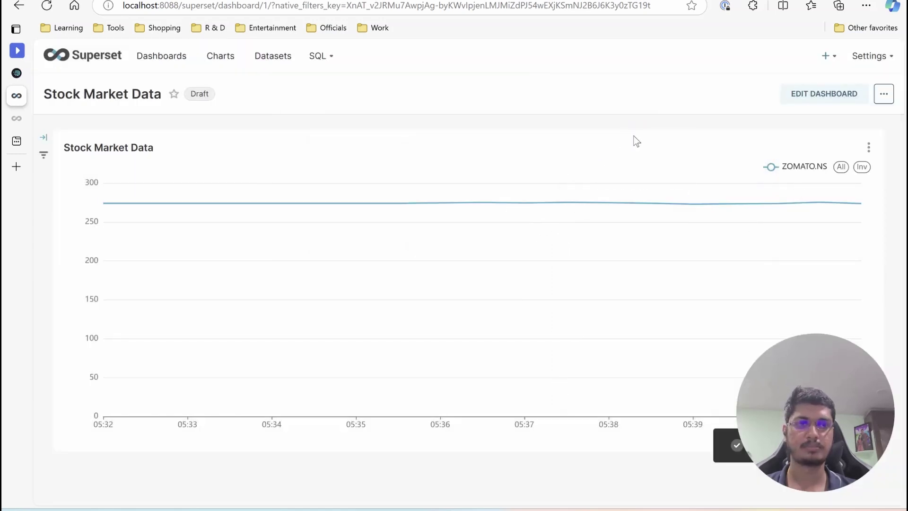
left_click_drag(796, 375, 798, 81)
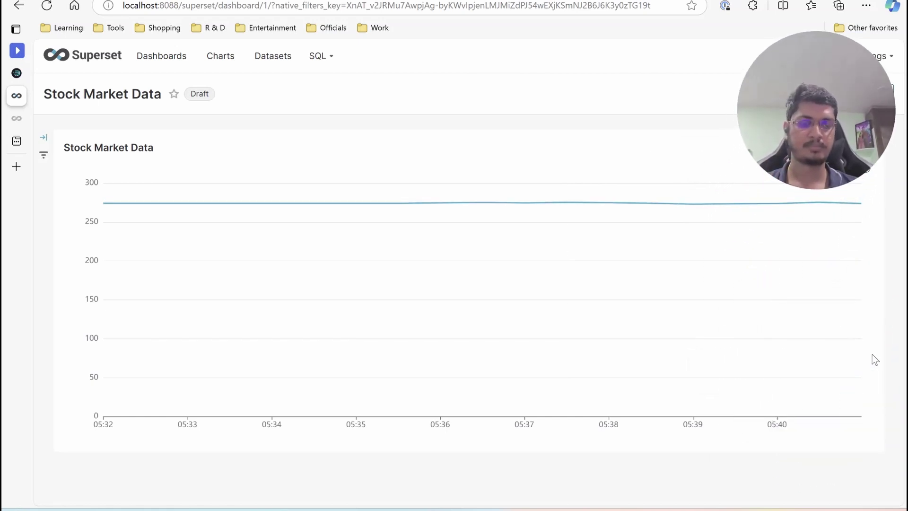
Switch to VS Code showing the DataProducer.ipynb notebook with its ZOMATO.NS price output
key("alt+Tab")
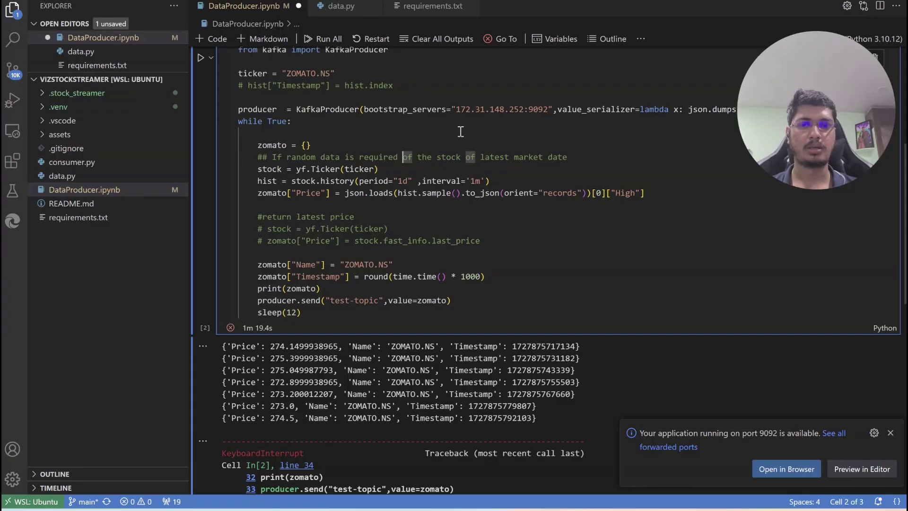